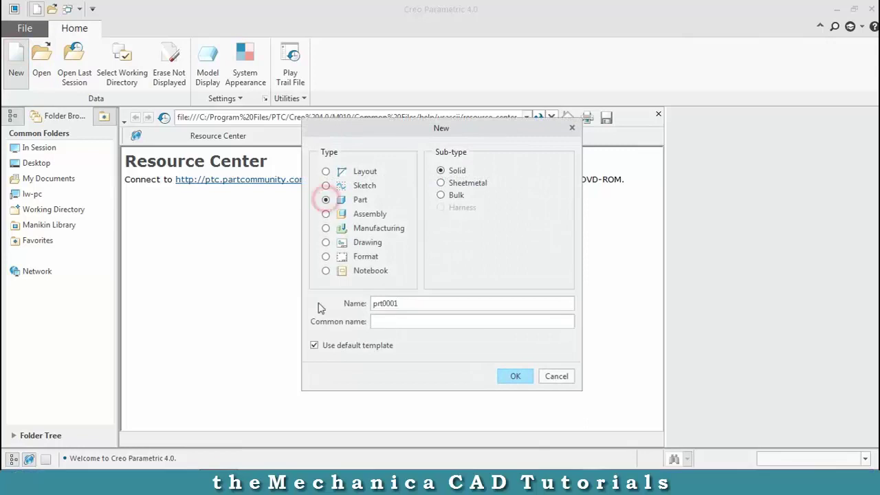
Create a new solid part from the mmns_part_solid template, keeping the default name.
click(506, 377)
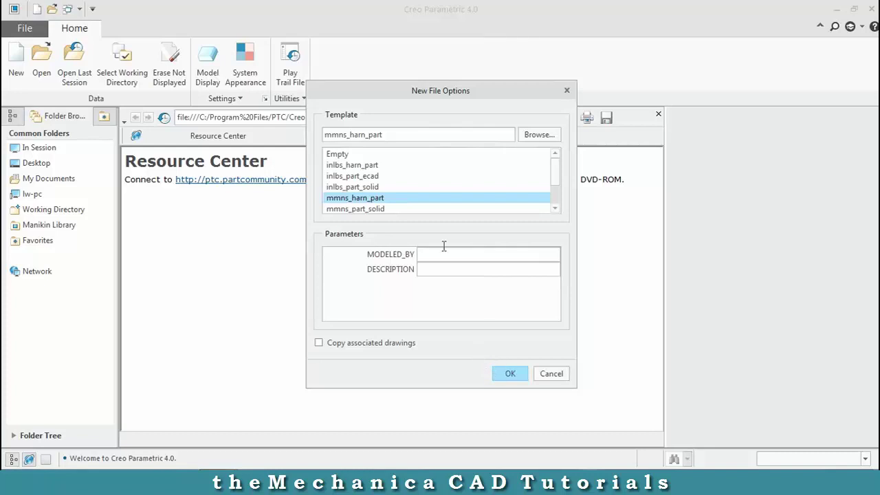
click(376, 209)
click(510, 375)
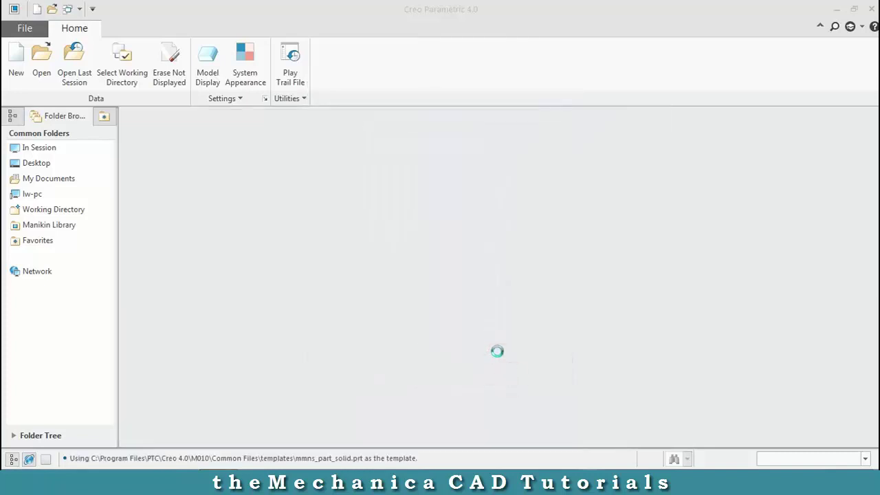
Sketch a center rectangle about 411 by 218 mm at the origin of the TOP plane and check the sketch's feature requirements.
click(563, 200)
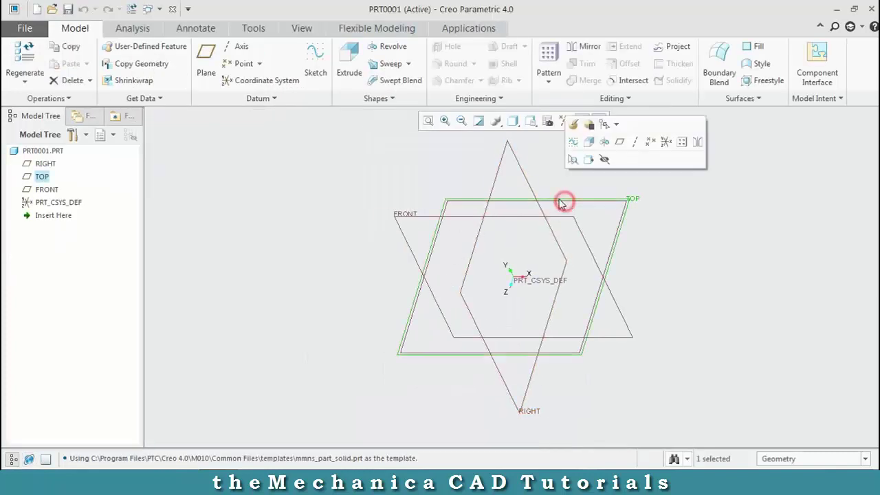
click(320, 68)
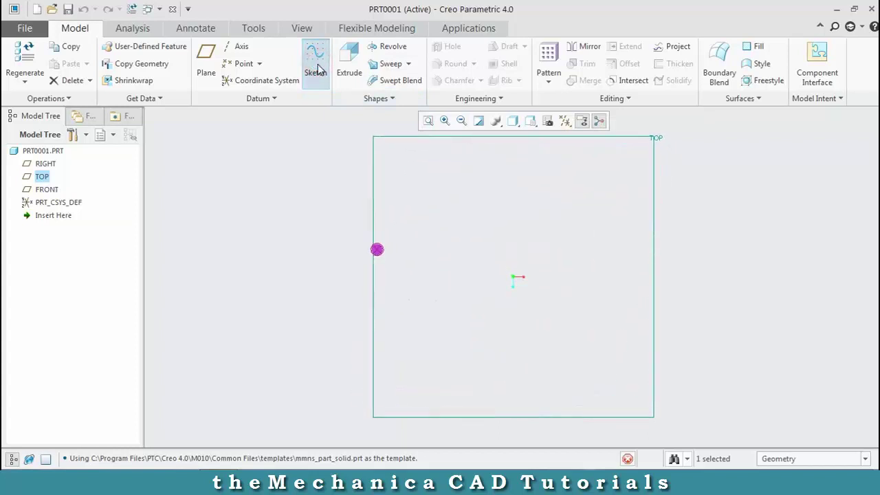
click(325, 64)
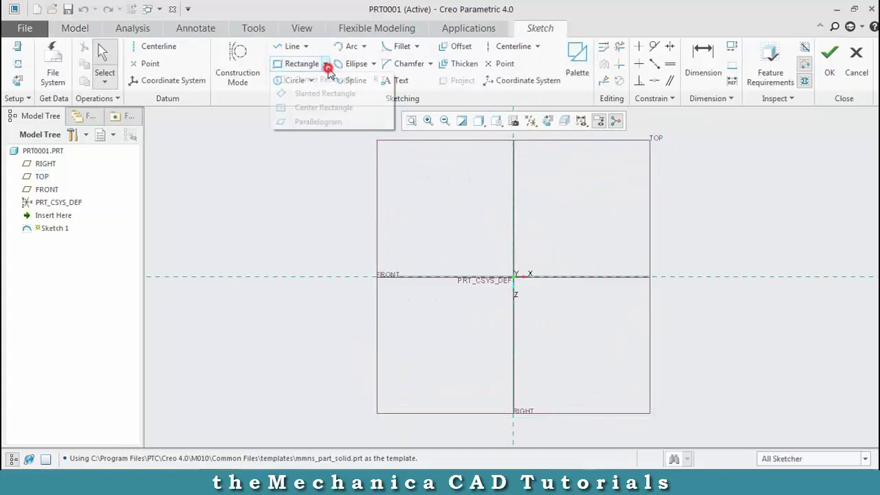
click(324, 108)
click(513, 276)
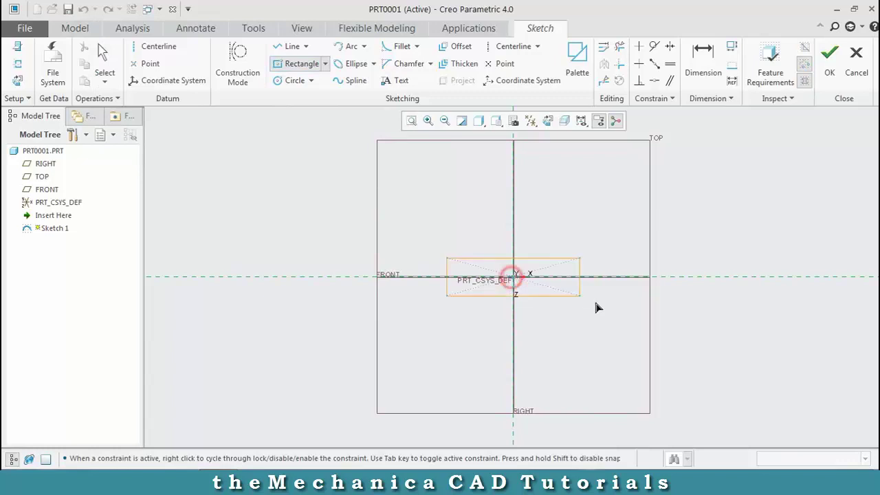
click(623, 335)
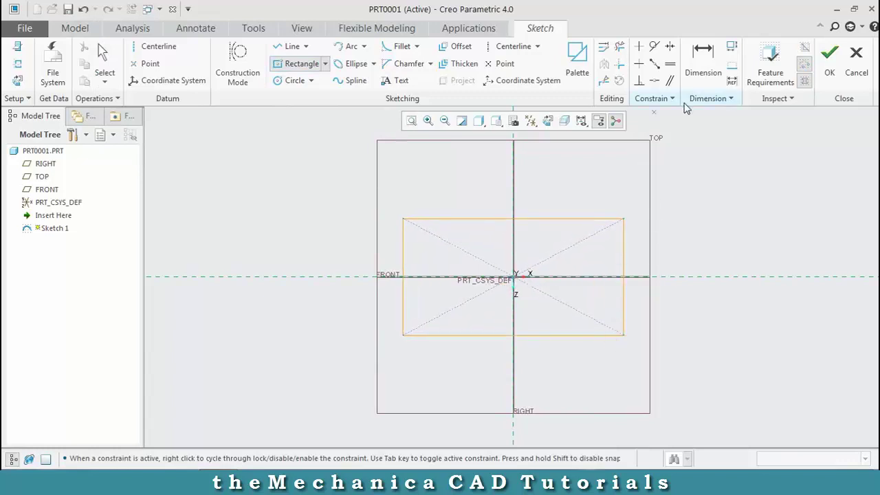
click(770, 66)
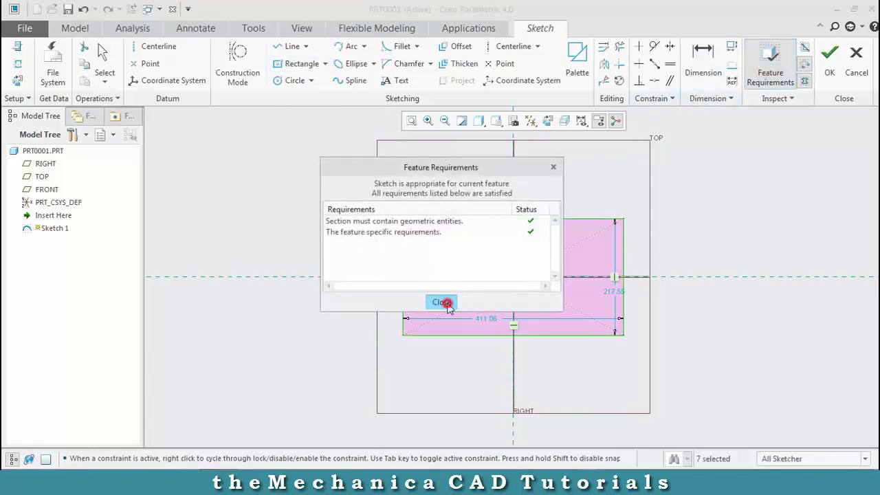
click(444, 303)
Set the rectangle's width to 415 mm and its height to 215 mm, and finish the sketch.
double_click(493, 318)
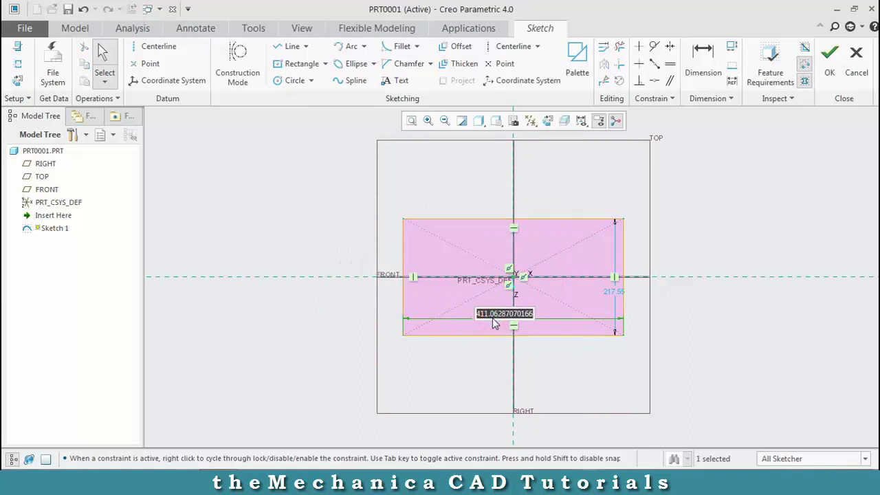
text(415)
key(Return)
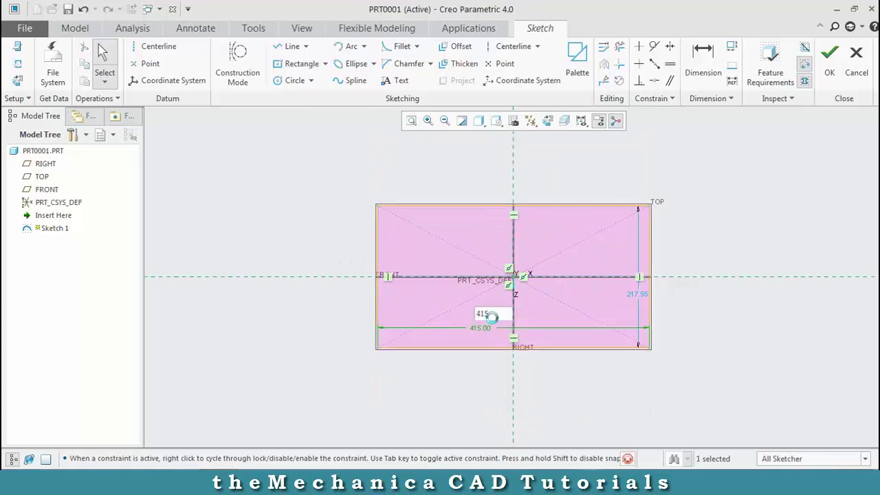
double_click(655, 302)
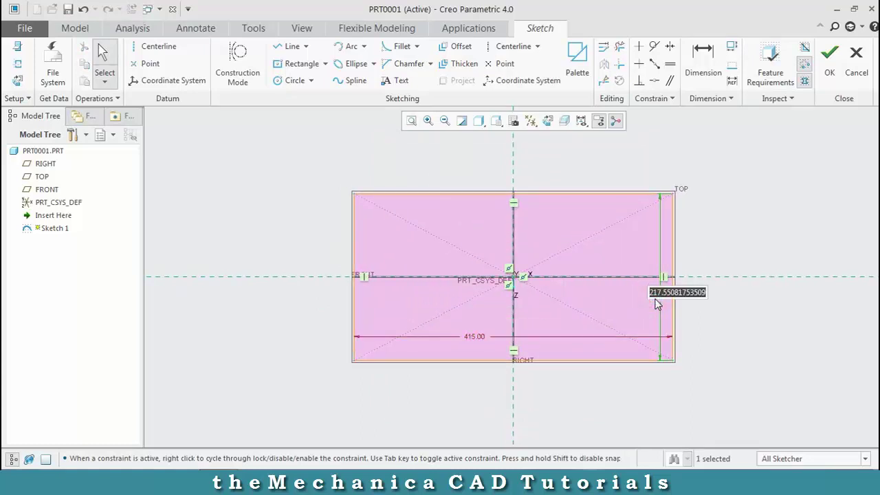
text(215)
key(Return)
click(829, 72)
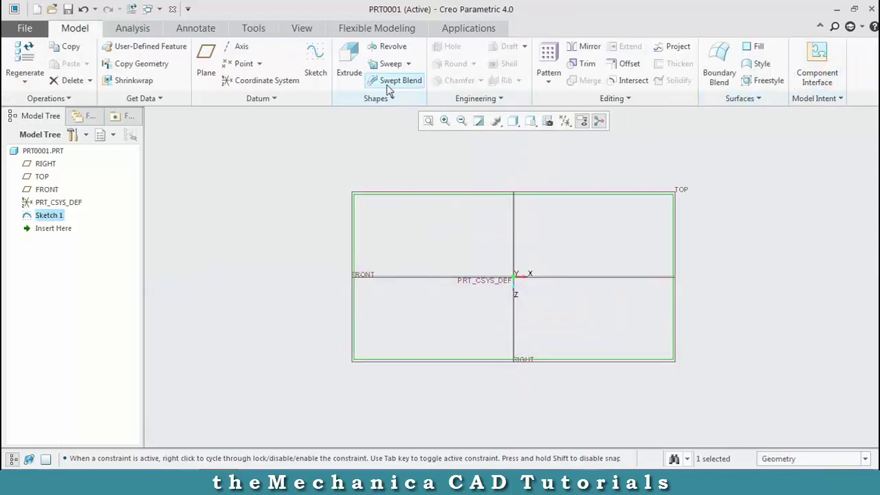
Extrude the rectangle sketch as a surface 150 mm deep, symmetric about the sketch plane.
click(350, 71)
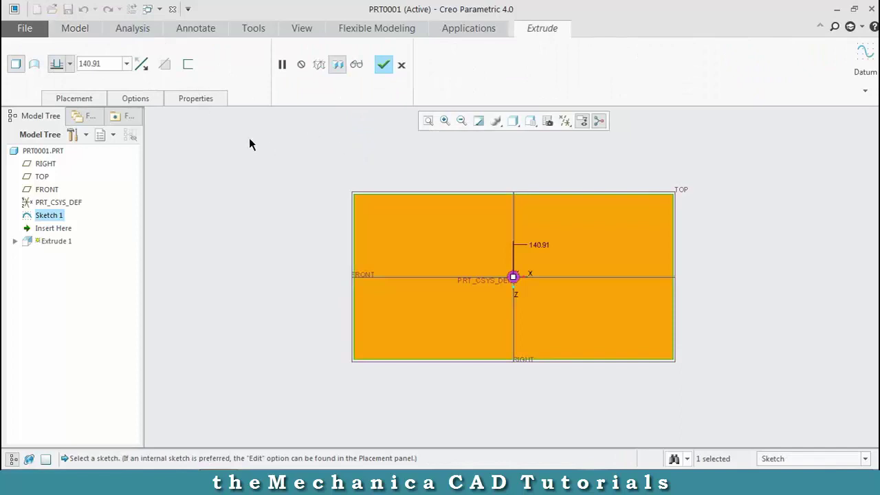
click(35, 64)
double_click(105, 63)
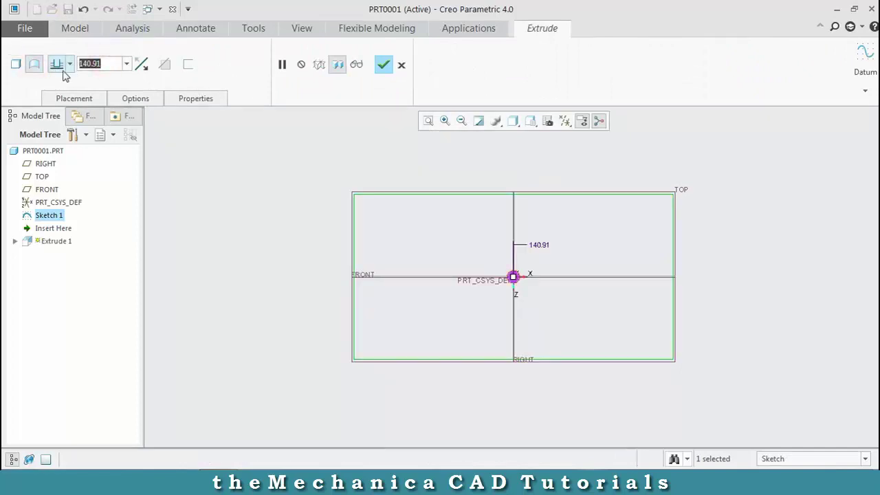
text(150)
click(250, 163)
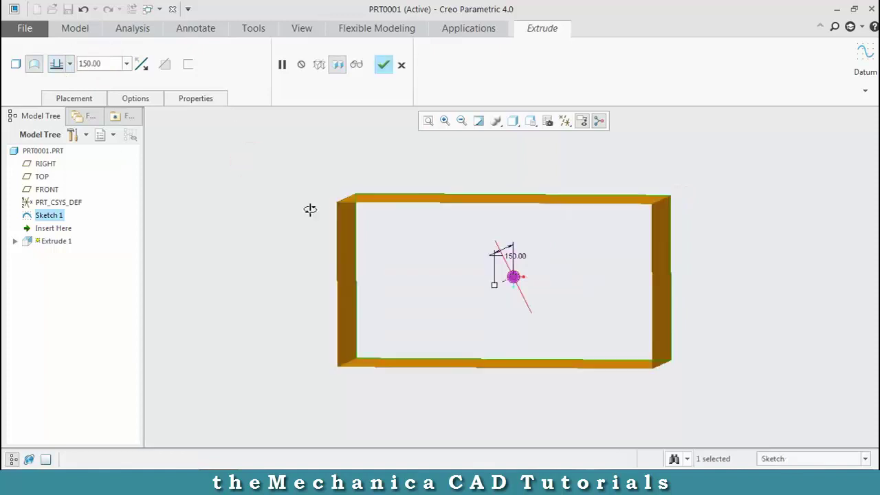
key(ctrl+d)
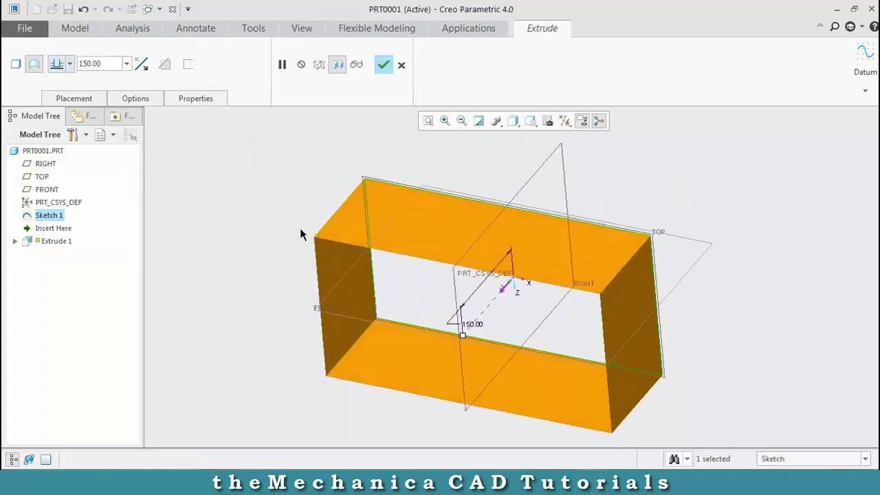
click(69, 64)
click(56, 101)
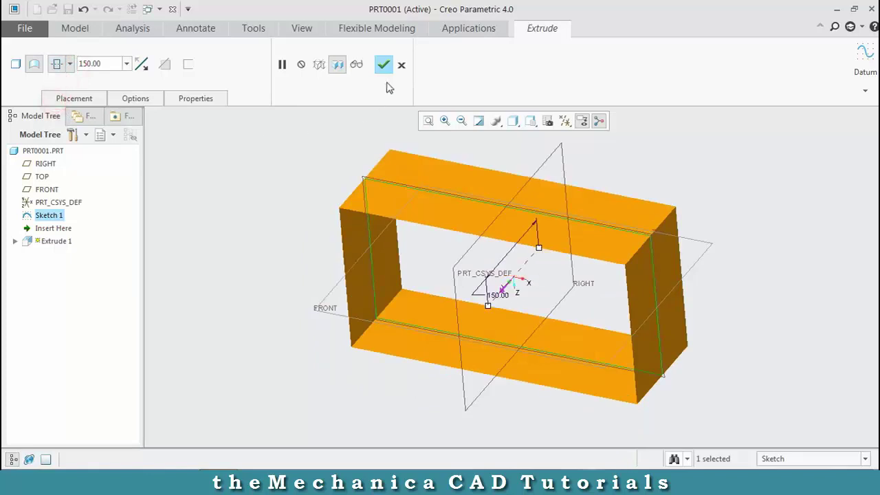
click(383, 66)
Create a datum plane offset about 157 mm from the FRONT plane, outside the extruded surface.
middle_drag(310, 232, 463, 237)
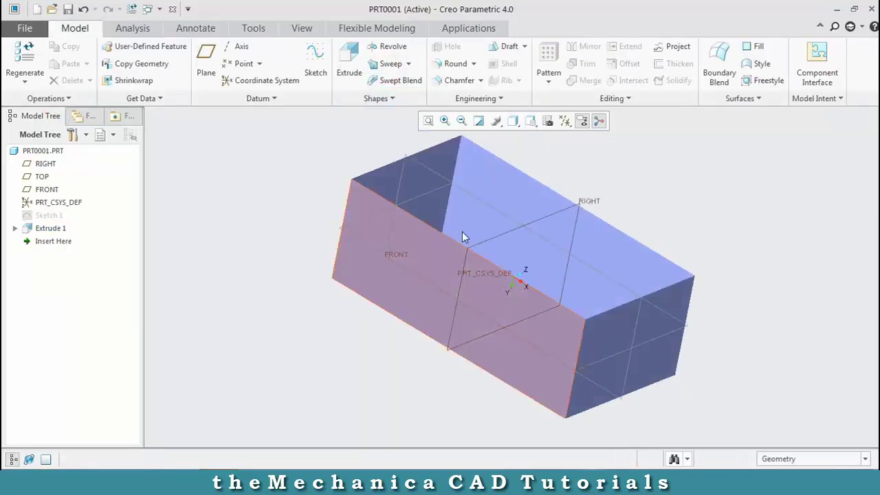
click(473, 192)
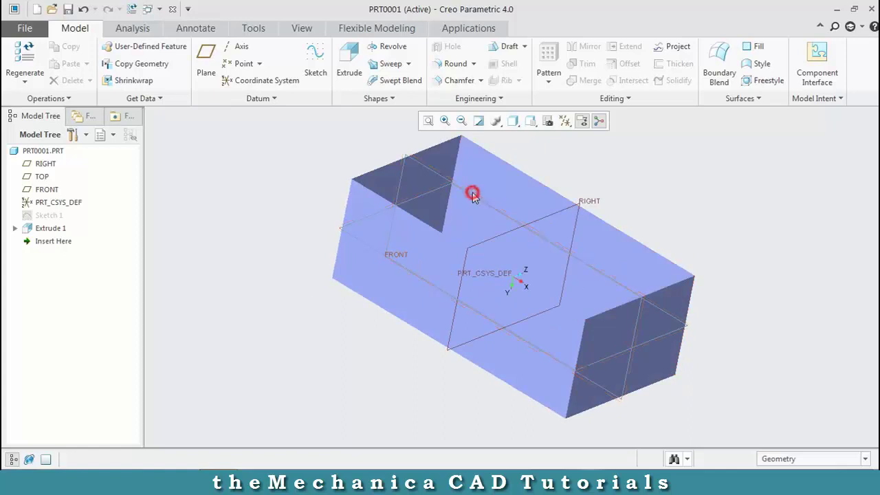
click(216, 73)
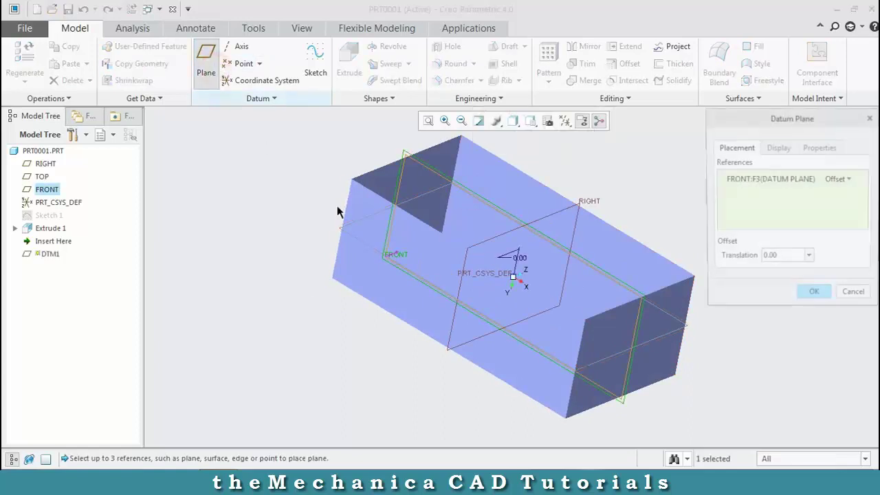
drag(513, 276, 435, 317)
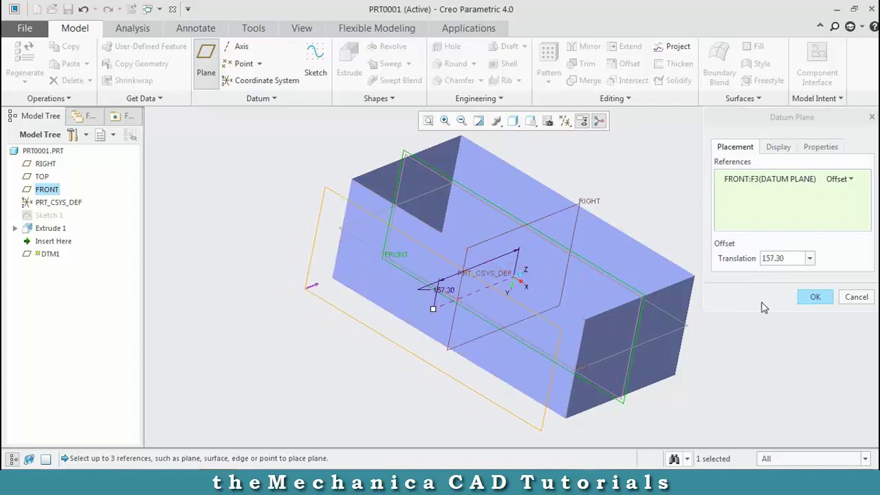
click(815, 296)
Start a sketch on the new offset datum plane and add all four outer edges of the extruded surface as references.
click(540, 430)
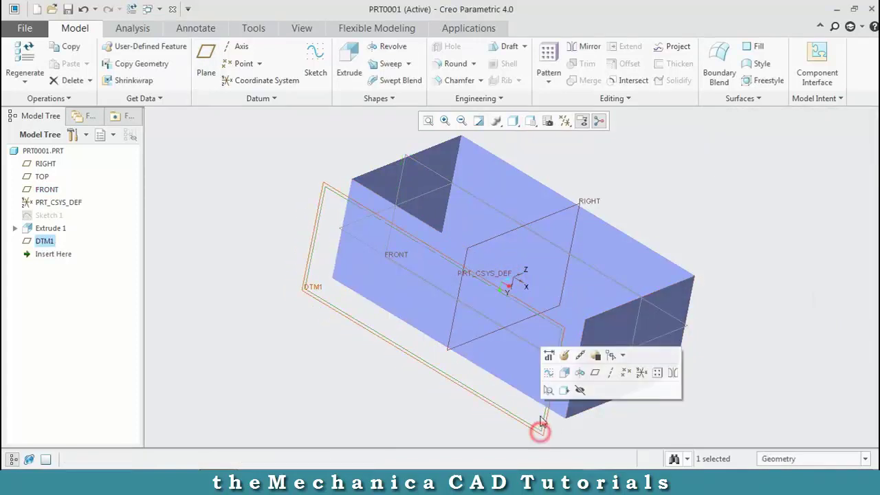
click(307, 65)
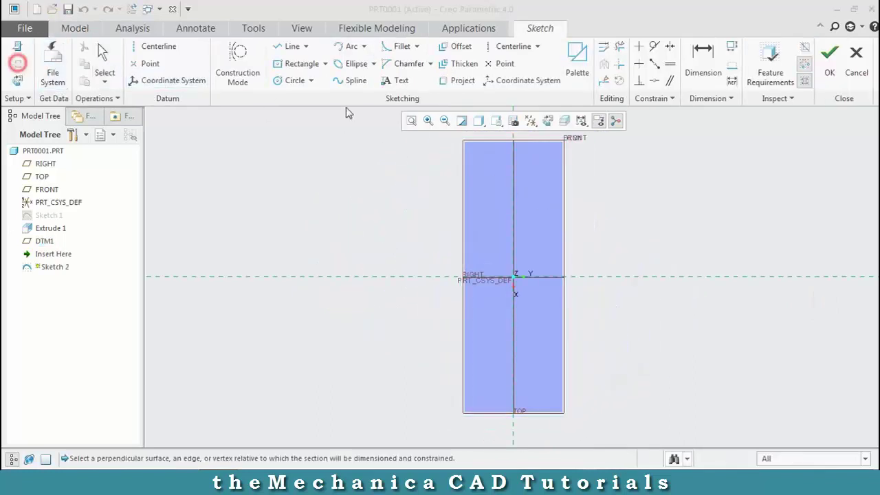
click(494, 146)
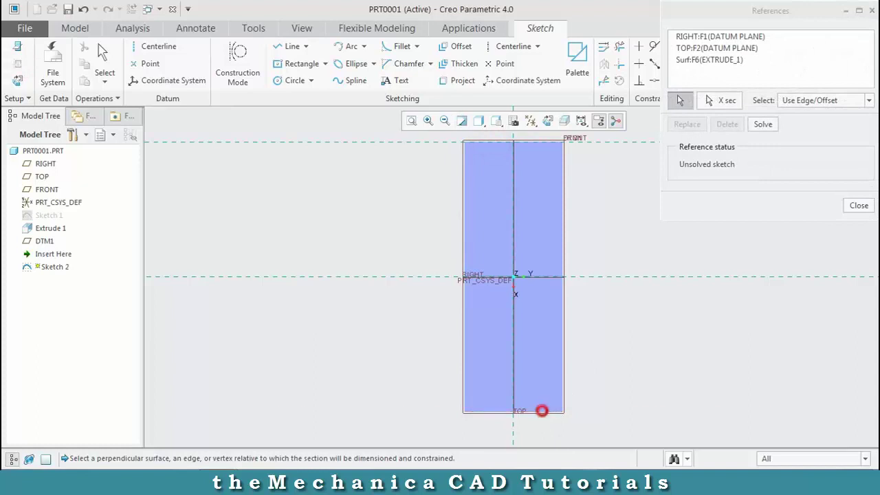
click(542, 410)
click(858, 206)
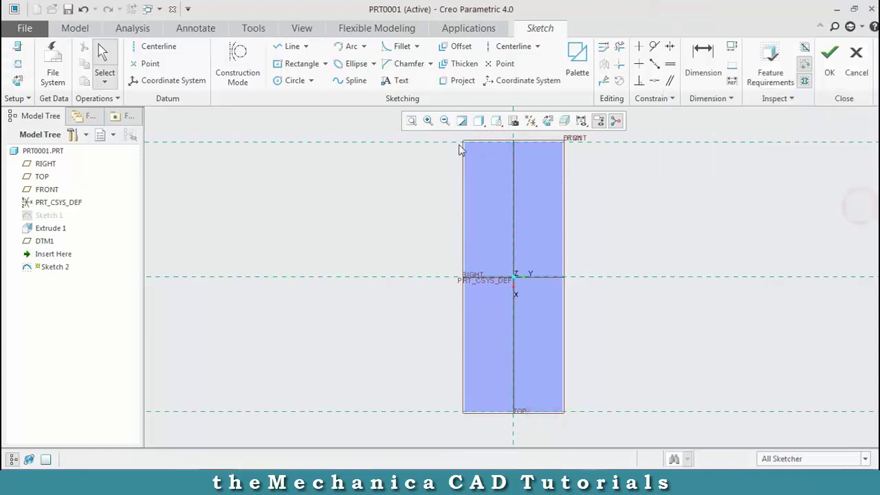
click(18, 64)
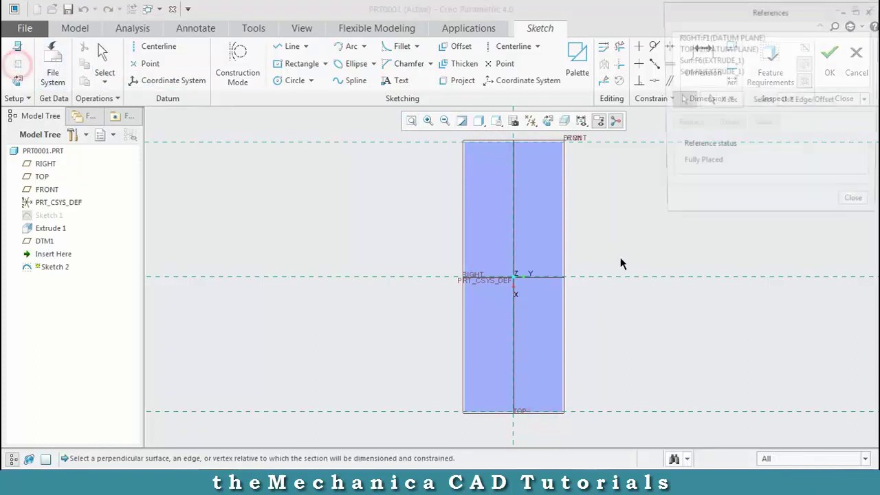
click(564, 307)
click(461, 323)
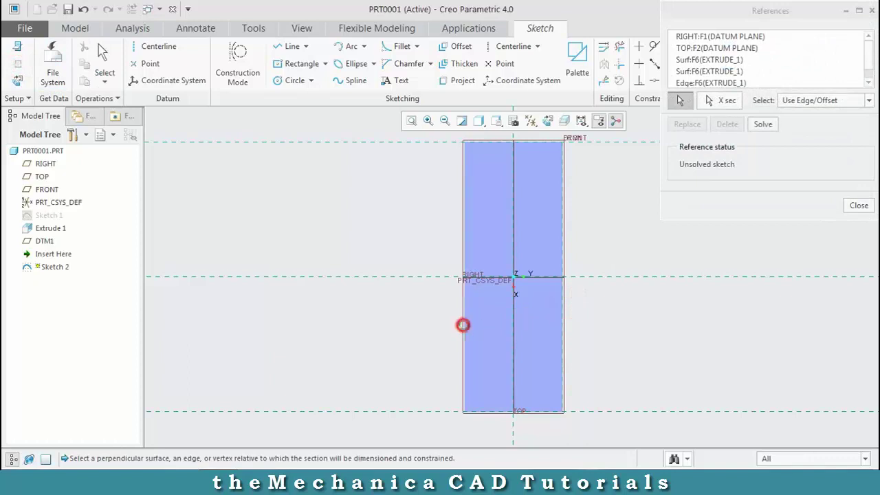
click(864, 207)
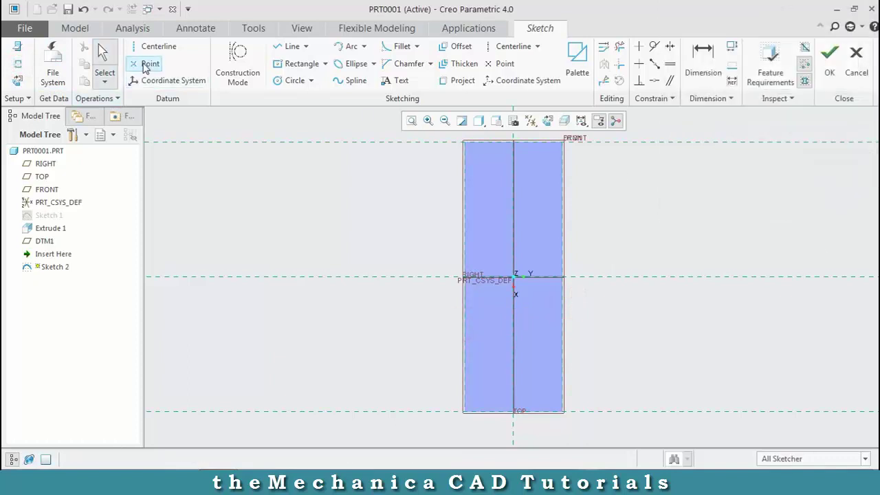
Draw a three-point spline from beyond one short end of the extrusion to beyond the other, bowing toward the center, and finish the sketch.
click(349, 80)
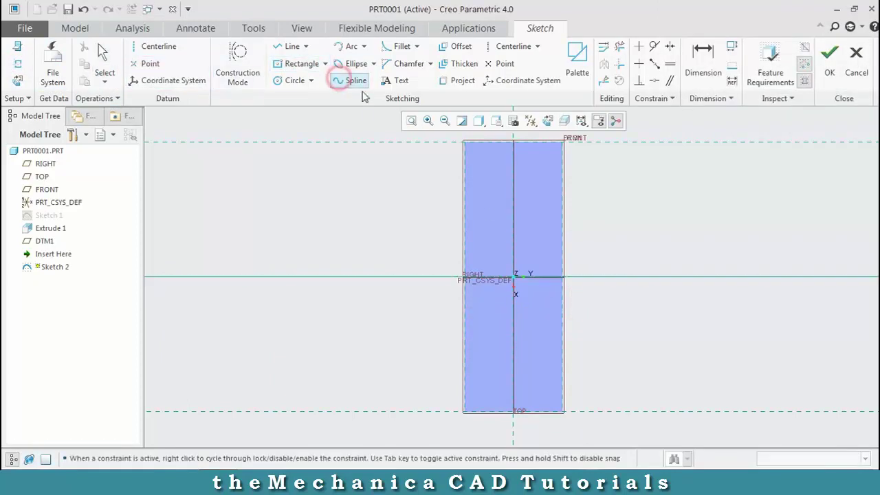
click(563, 438)
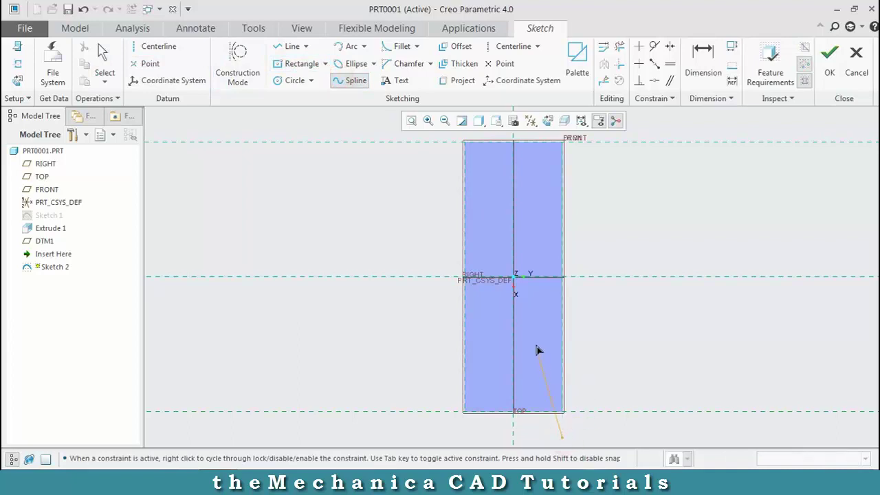
click(503, 269)
click(562, 135)
click(827, 70)
Start a sketch on the FRONT plane, viewed flat, and add all four outer edges of the extruded surface as references.
mouse_move(613, 314)
middle_down()
mouse_move(705, 252)
mouse_move(693, 257)
middle_up()
click(562, 295)
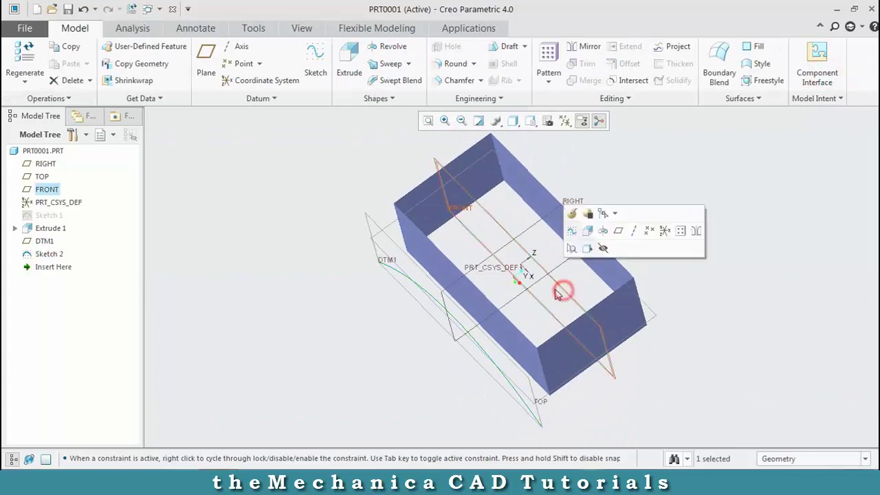
click(315, 68)
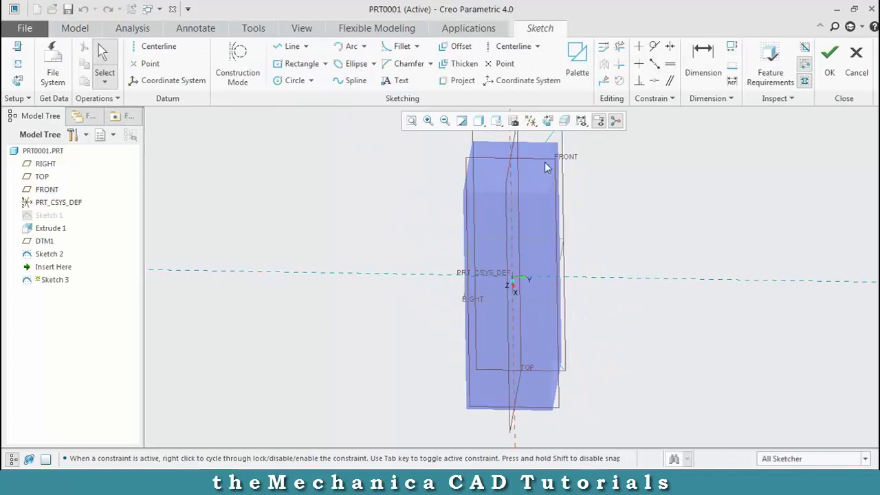
click(547, 122)
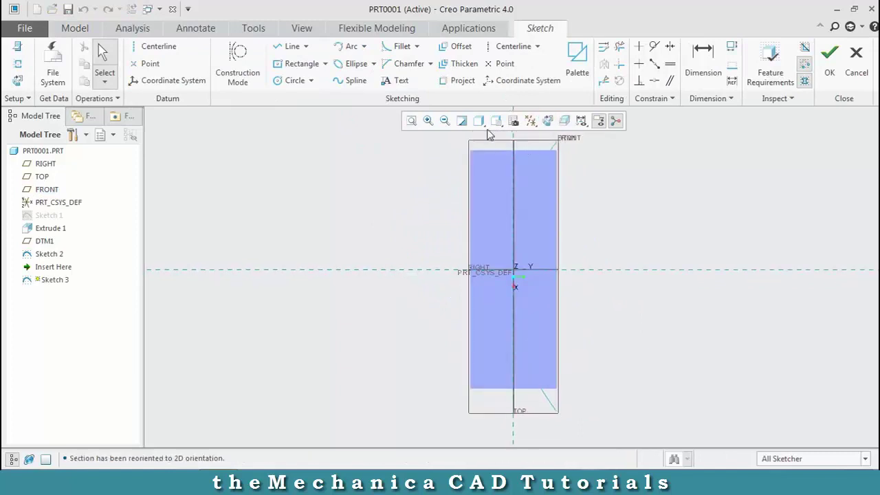
click(19, 63)
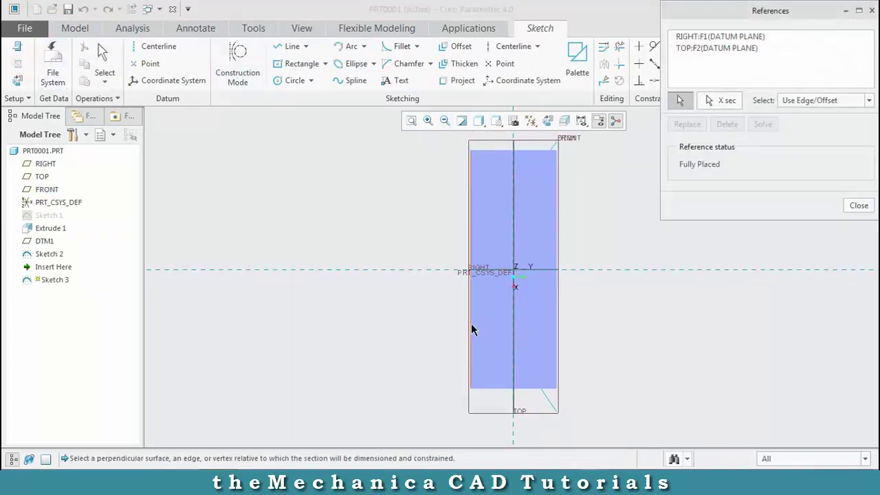
click(471, 328)
click(558, 316)
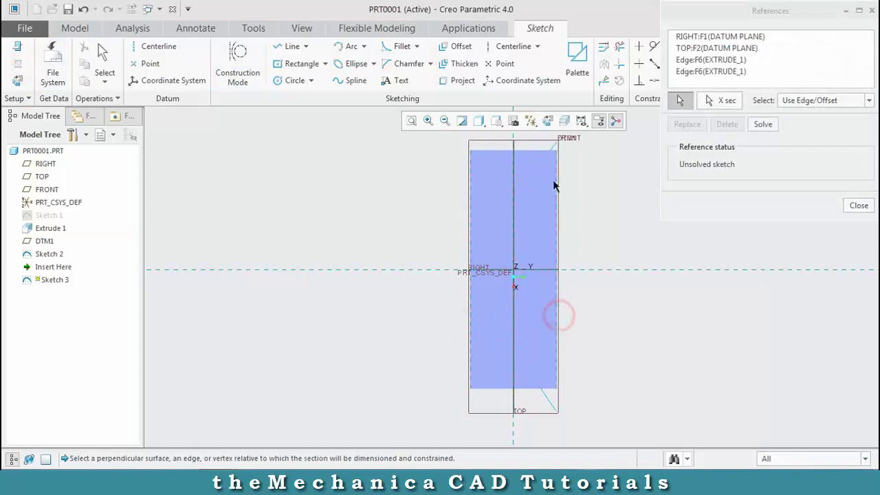
click(530, 151)
click(519, 391)
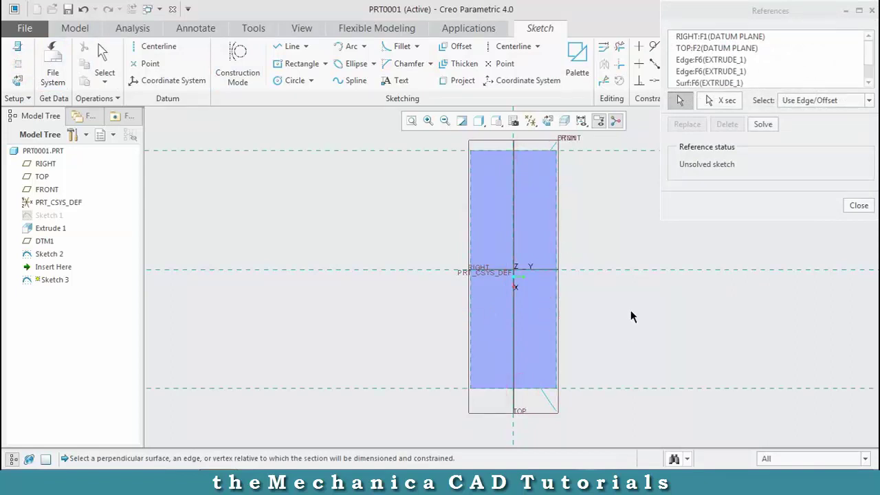
Draw a three-point spline past both short ends of the extrusion, bowing beyond the centerline toward the opposite long edge, and finish the sketch.
click(353, 81)
click(555, 434)
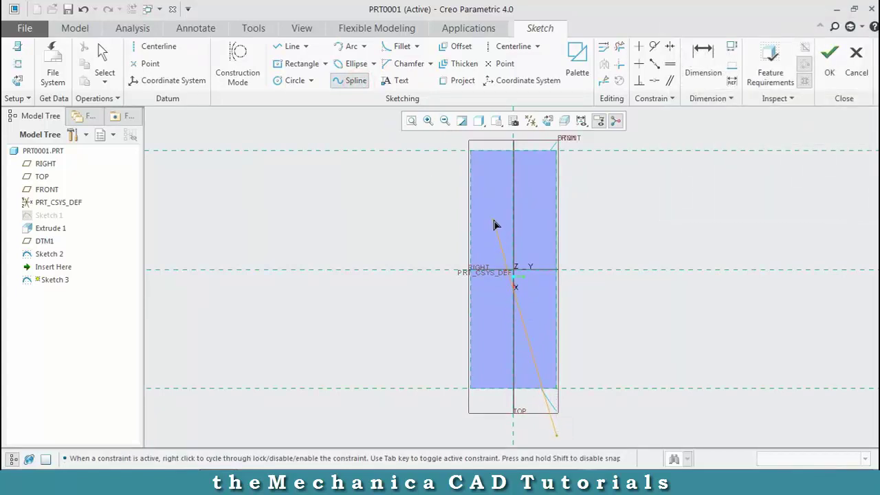
click(495, 238)
click(554, 142)
click(829, 72)
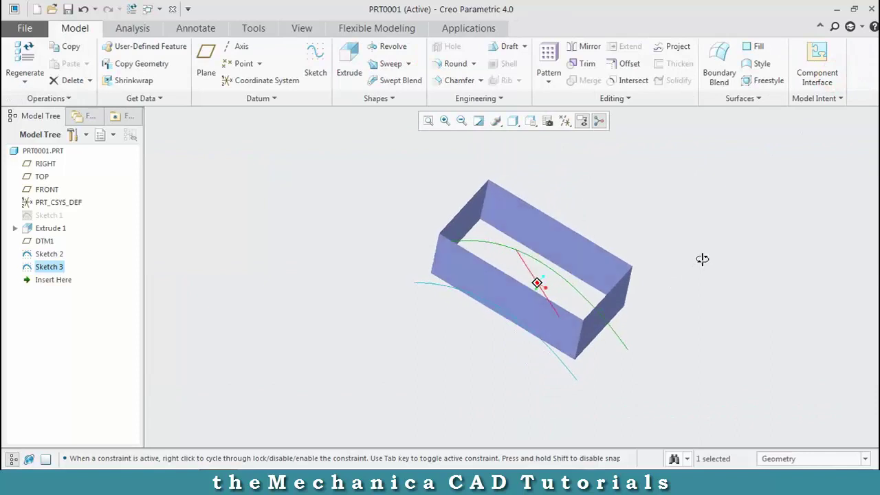
Mirror the spline on the DTM1 plane about the FRONT plane.
scroll(689, 256, down, 2)
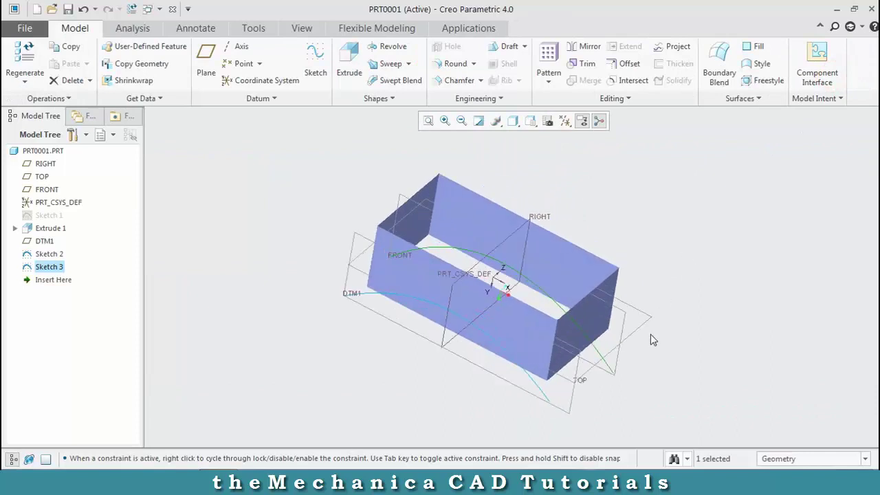
click(511, 358)
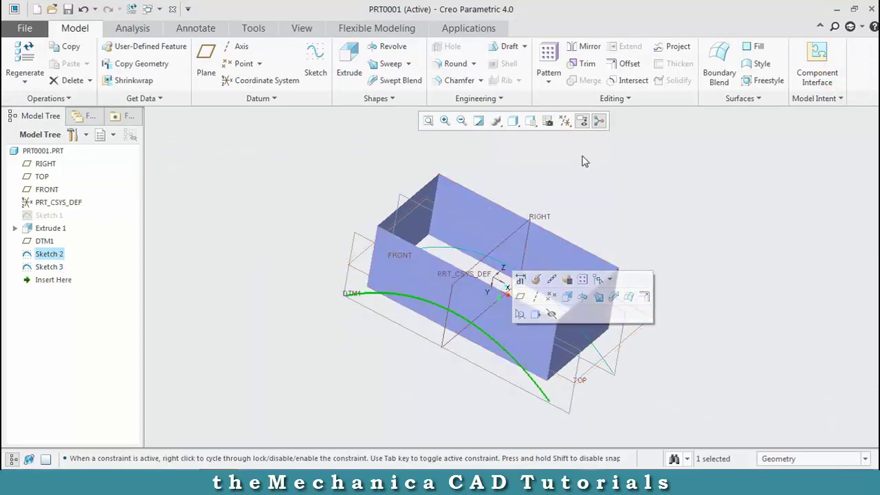
click(585, 46)
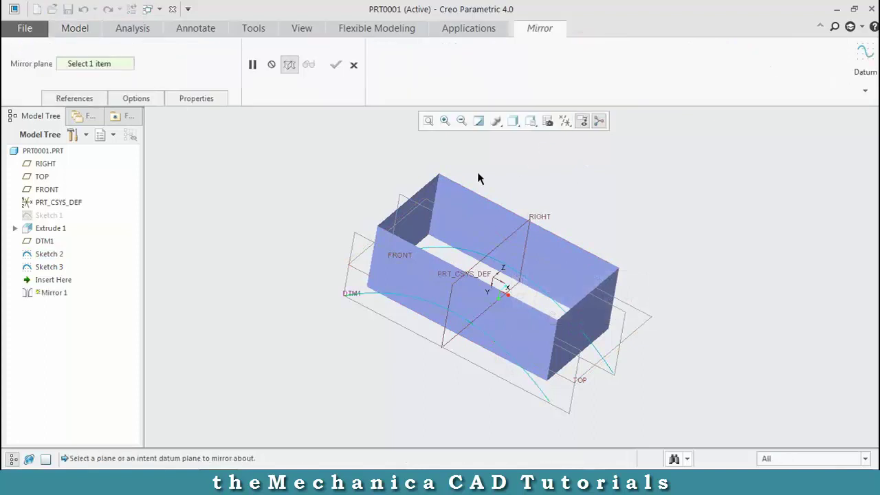
click(408, 197)
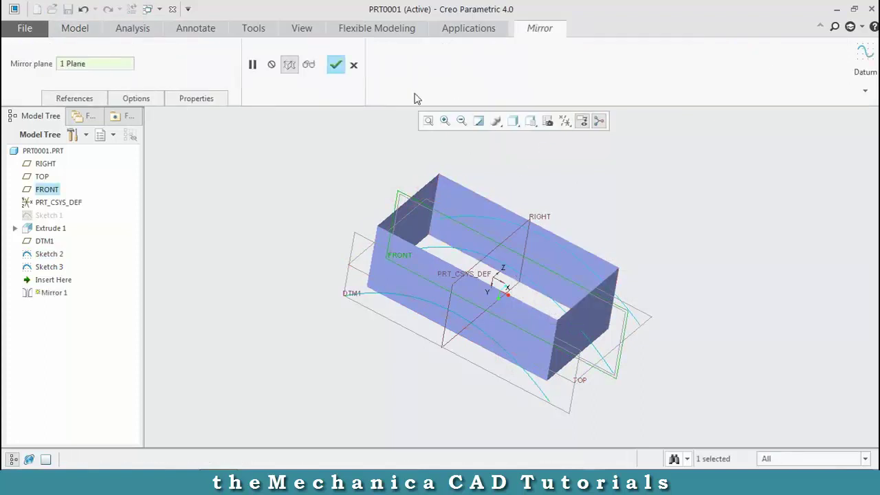
click(335, 65)
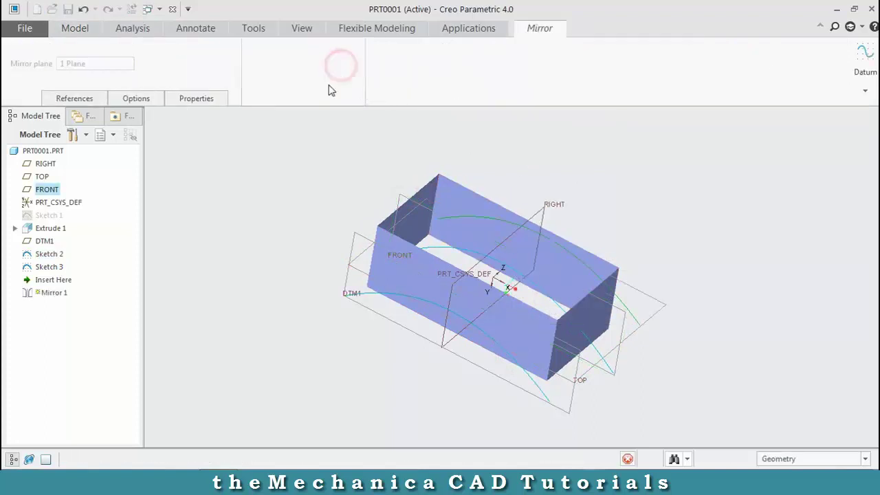
Hide the DTM1, FRONT, TOP and RIGHT datum planes.
click(352, 236)
ctrl+click(406, 199)
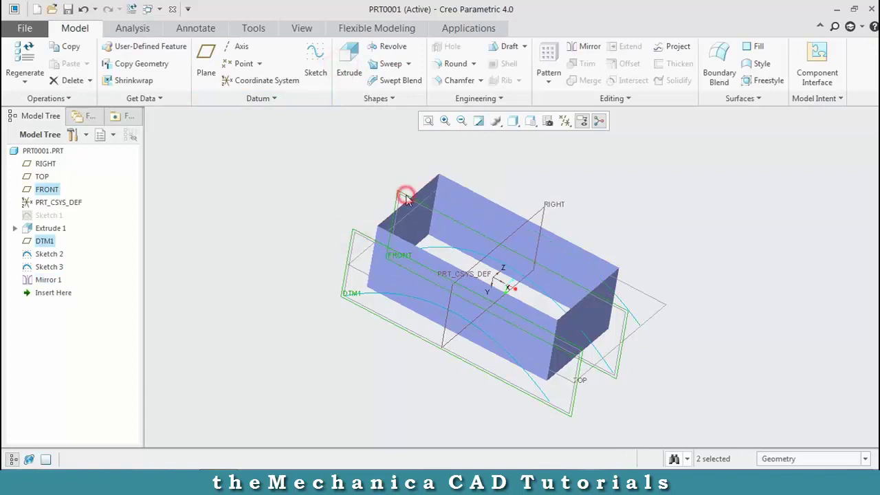
ctrl+click(660, 309)
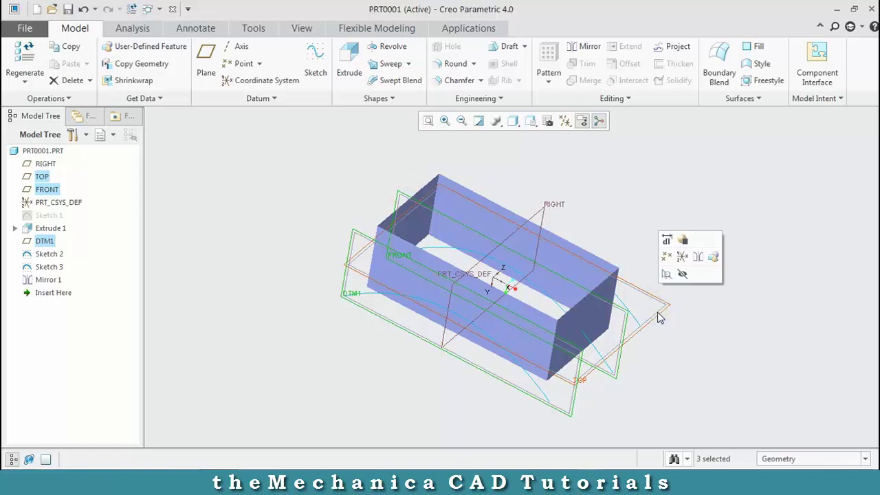
click(682, 274)
middle_drag(683, 310, 664, 310)
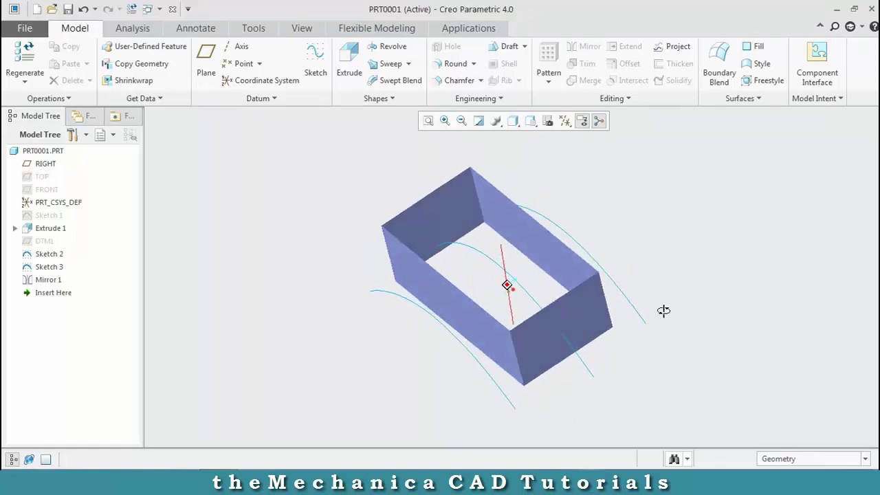
click(510, 235)
click(549, 194)
middle_drag(355, 294, 348, 330)
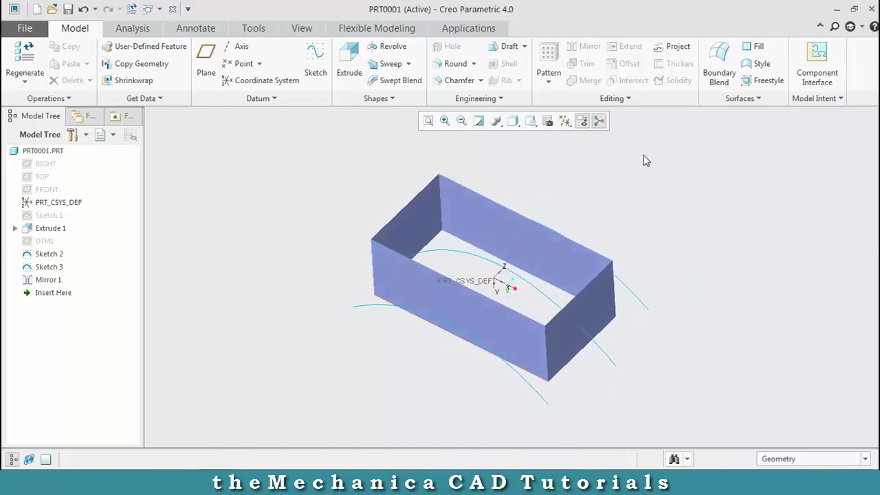
Create a boundary blend surface through the DTM1 spline, the middle spline and the mirrored spline as first-direction chains.
click(721, 67)
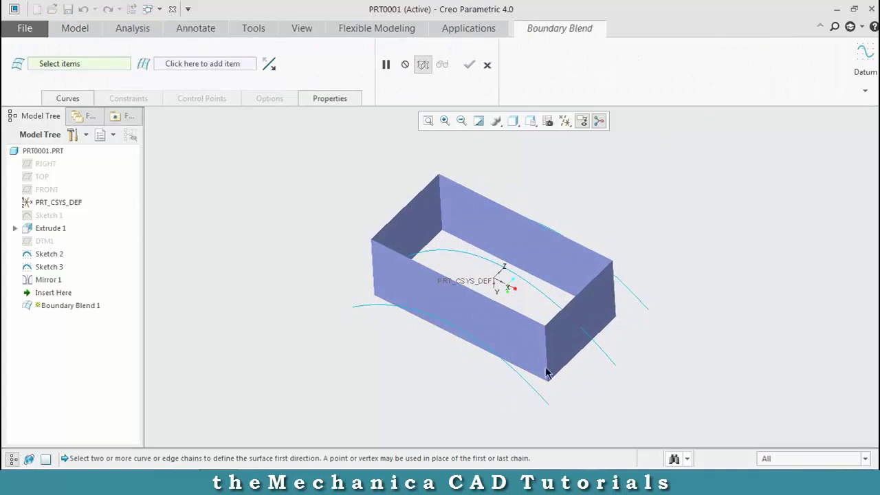
click(510, 368)
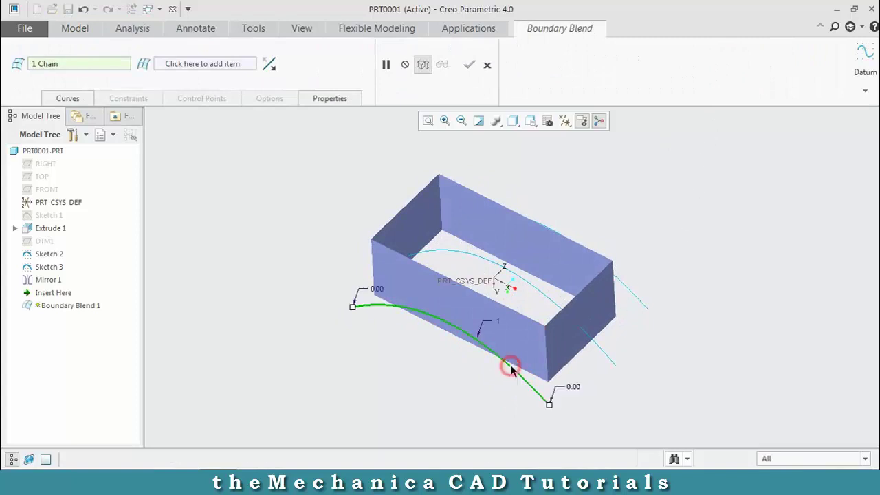
ctrl+click(518, 281)
ctrl+click(618, 284)
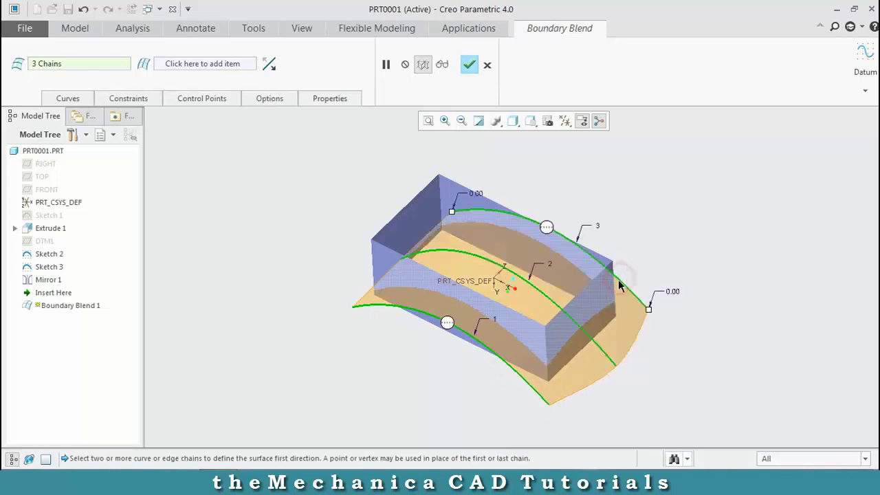
middle_drag(646, 354, 703, 308)
middle_drag(345, 219, 456, 132)
click(469, 66)
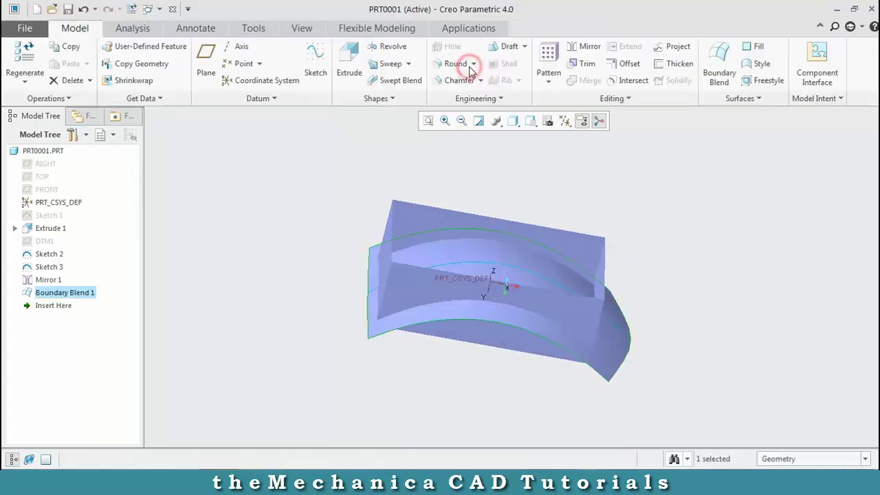
click(633, 228)
Trim the extruded surface with the boundary blend surface, keeping the walls beneath the blend.
mouse_move(653, 275)
middle_down()
mouse_move(623, 254)
mouse_move(631, 256)
middle_up()
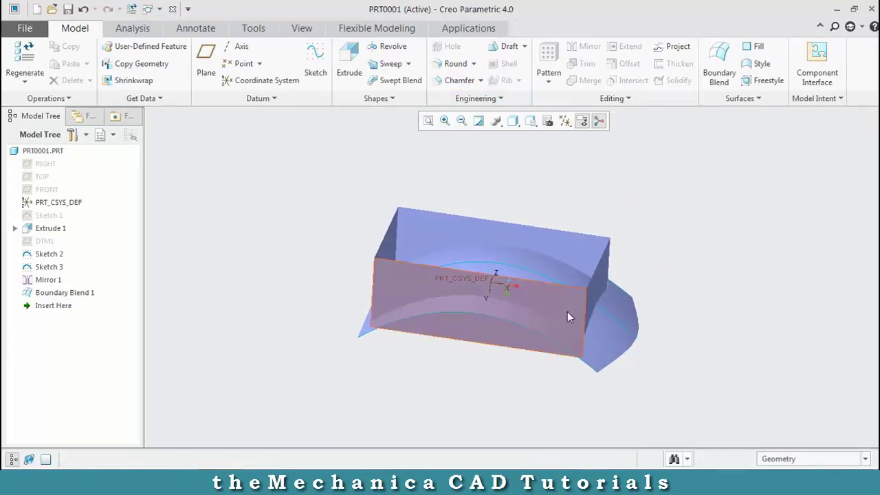
click(566, 294)
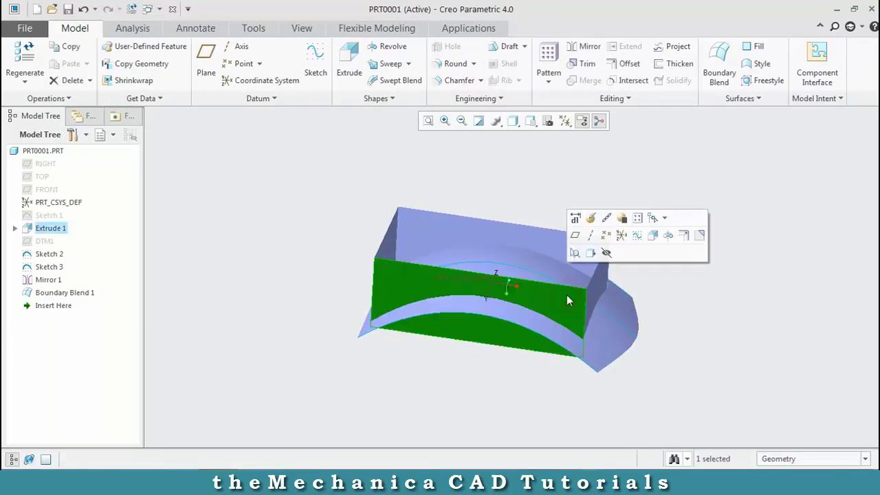
click(581, 64)
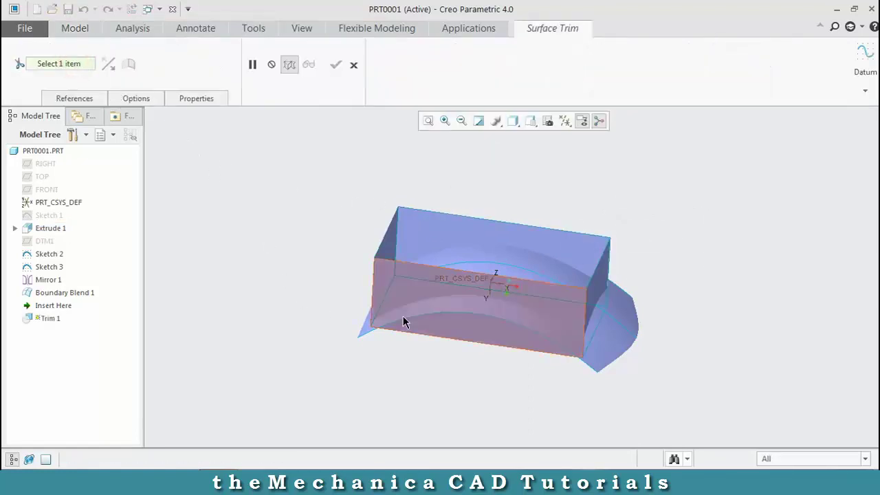
click(441, 307)
middle_drag(410, 375, 392, 376)
click(336, 66)
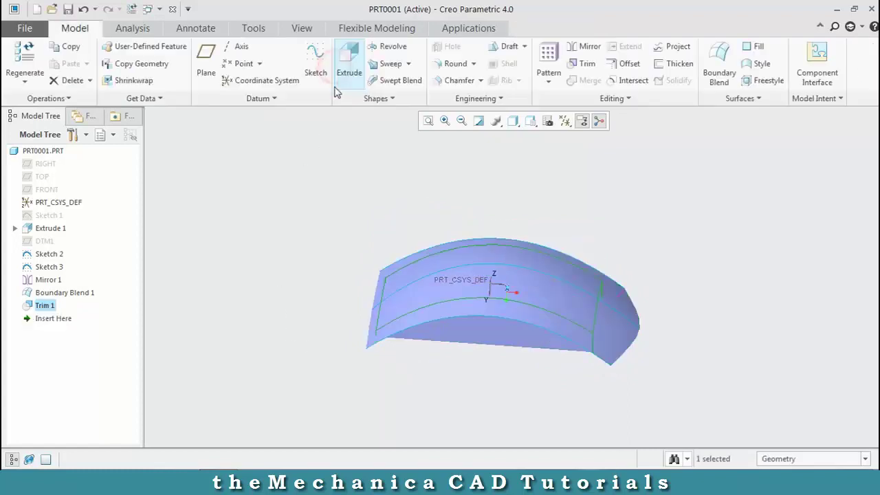
mouse_move(346, 273)
middle_down()
mouse_move(316, 273)
mouse_move(345, 248)
mouse_move(330, 276)
middle_up()
click(633, 208)
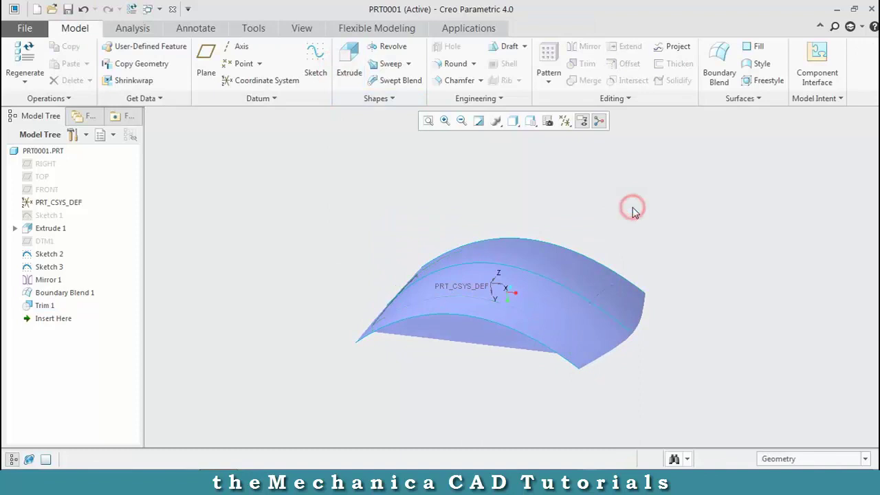
Trim the boundary blend surface with the extruded surface, keeping the portion inside the walls.
click(601, 352)
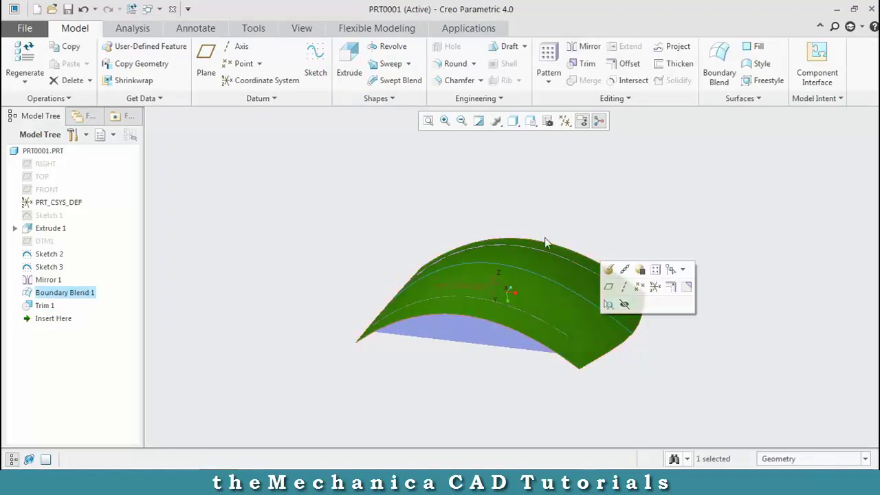
click(584, 63)
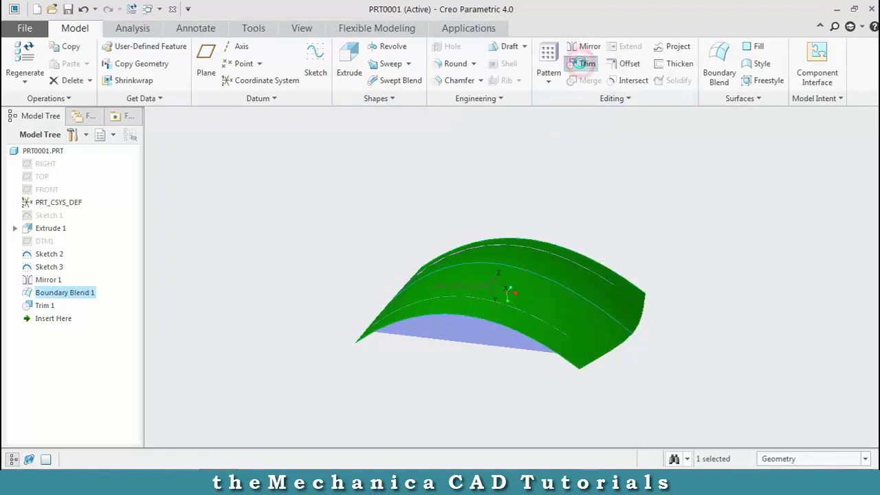
click(446, 329)
middle_drag(422, 375, 456, 399)
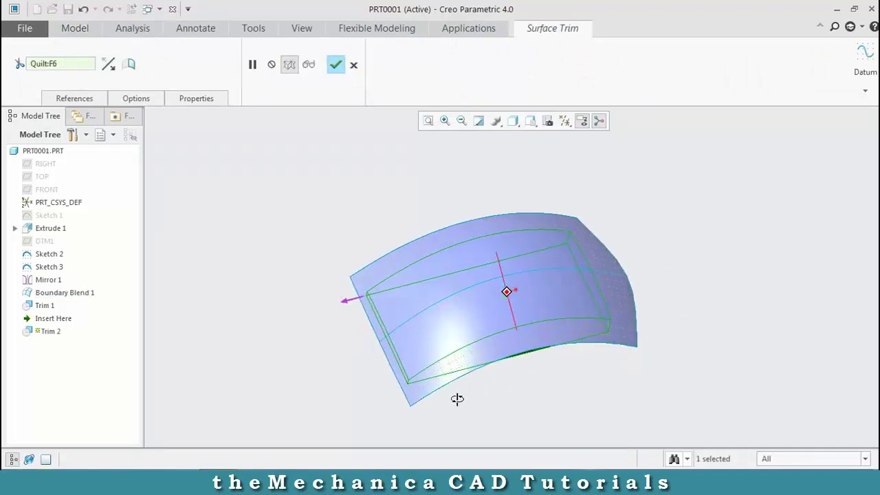
middle_drag(375, 403, 499, 250)
scroll(508, 247, down, 2)
scroll(517, 235, up, 3)
scroll(516, 235, up, 2)
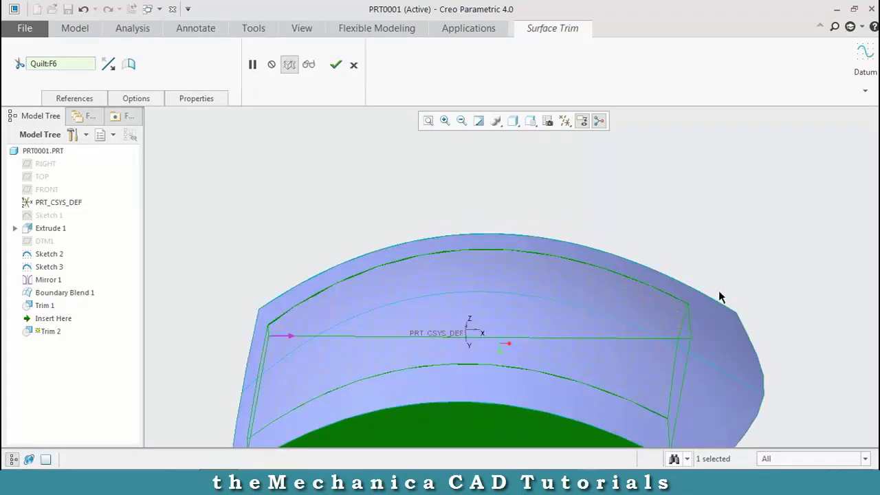
scroll(730, 302, down, 1)
scroll(756, 350, down, 1)
middle_drag(772, 387, 789, 375)
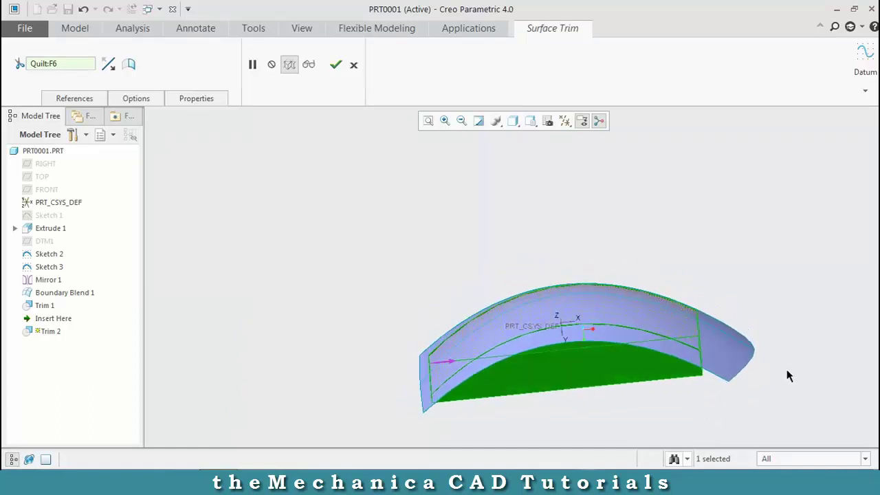
click(335, 64)
Hide the mirrored curve and the two spline sketches.
middle_drag(342, 251, 418, 350)
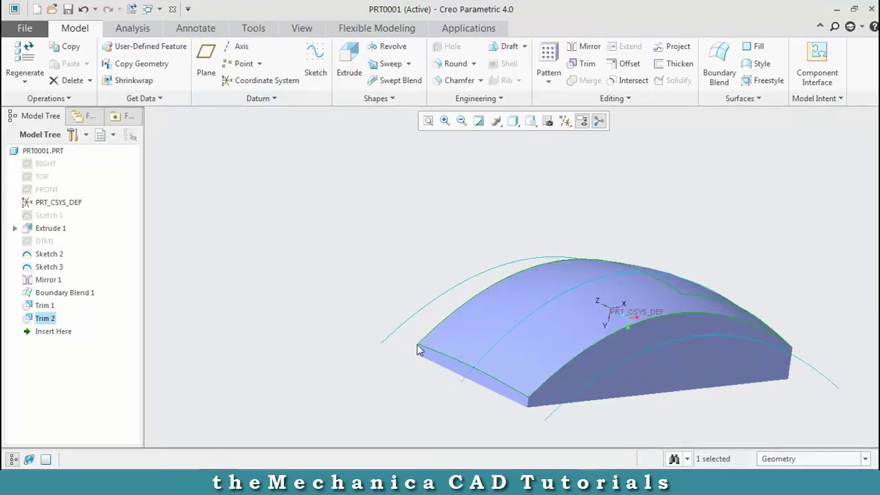
click(468, 282)
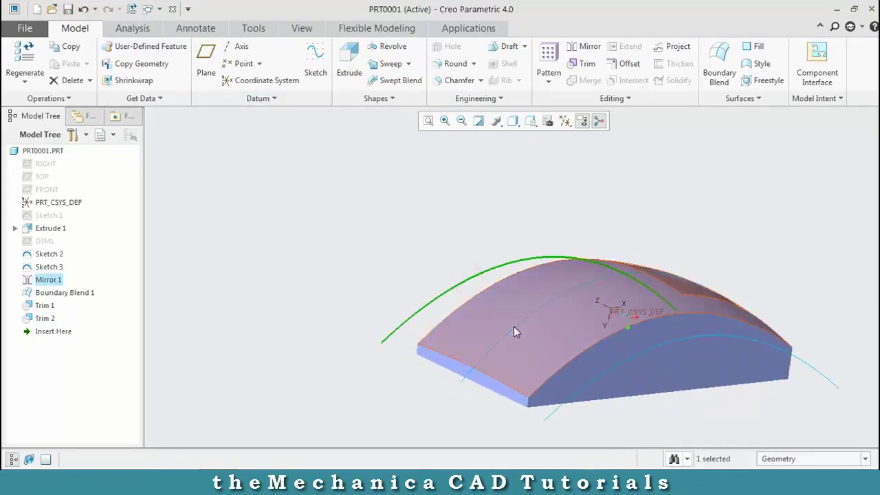
ctrl+click(514, 327)
ctrl+click(592, 382)
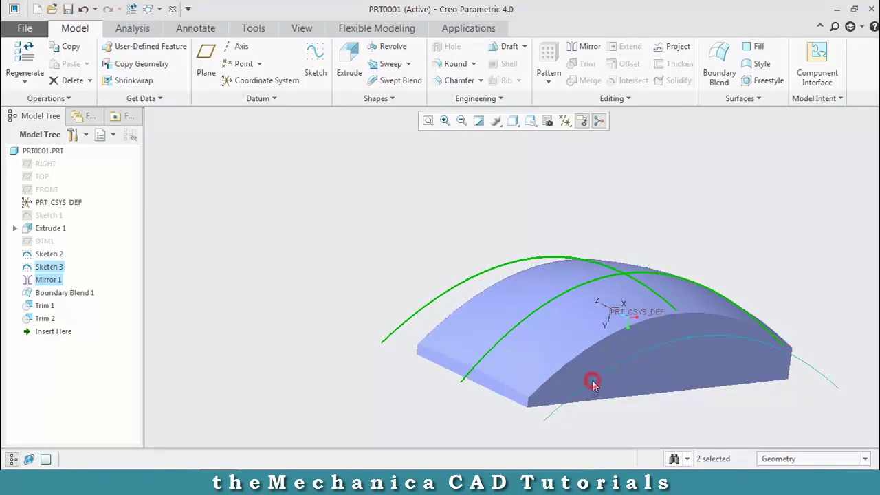
click(616, 337)
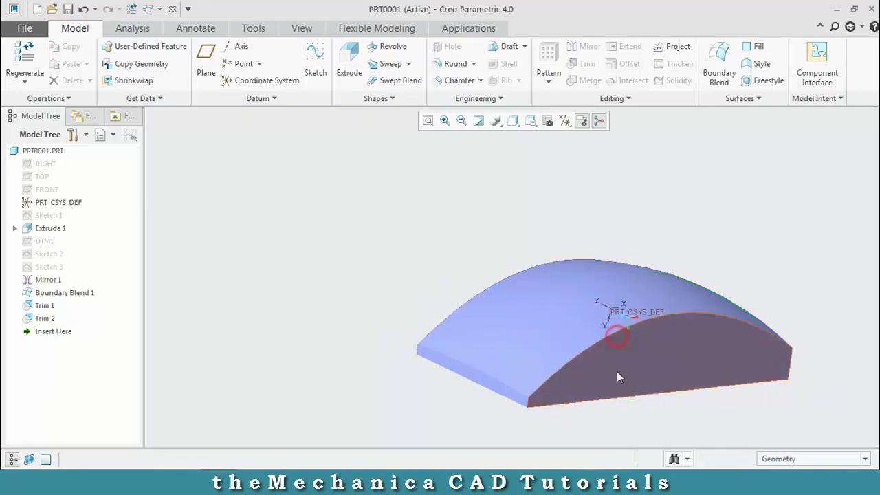
scroll(616, 371, down, 3)
mouse_move(609, 381)
middle_down()
mouse_move(598, 391)
mouse_move(563, 389)
mouse_move(632, 379)
mouse_move(665, 389)
middle_up()
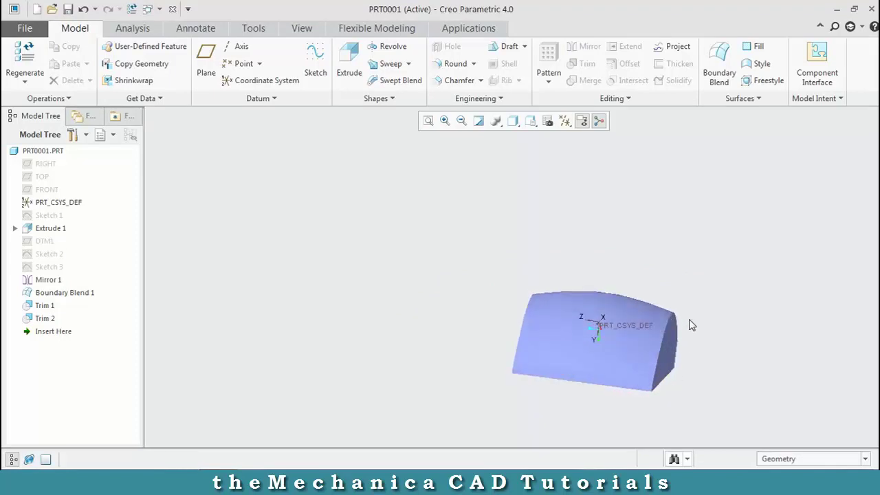
drag(737, 275, 535, 405)
drag(480, 418, 480, 418)
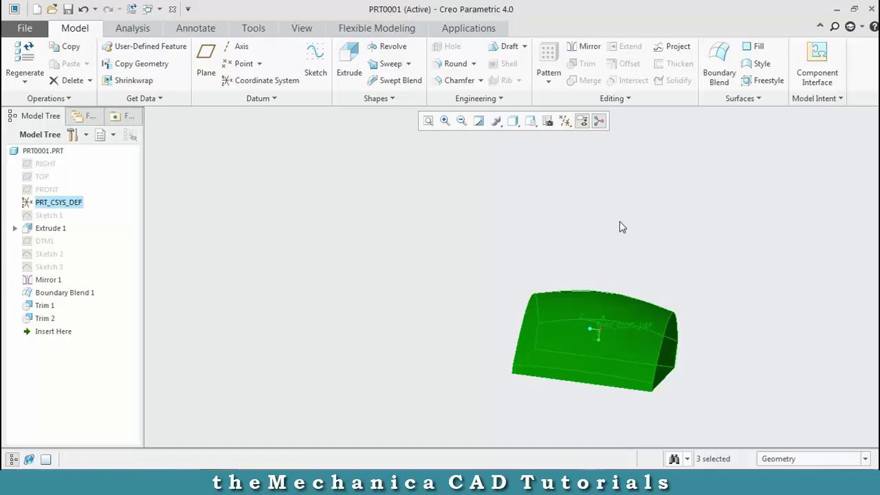
middle_drag(621, 226, 658, 230)
click(659, 245)
scroll(672, 292, down, 2)
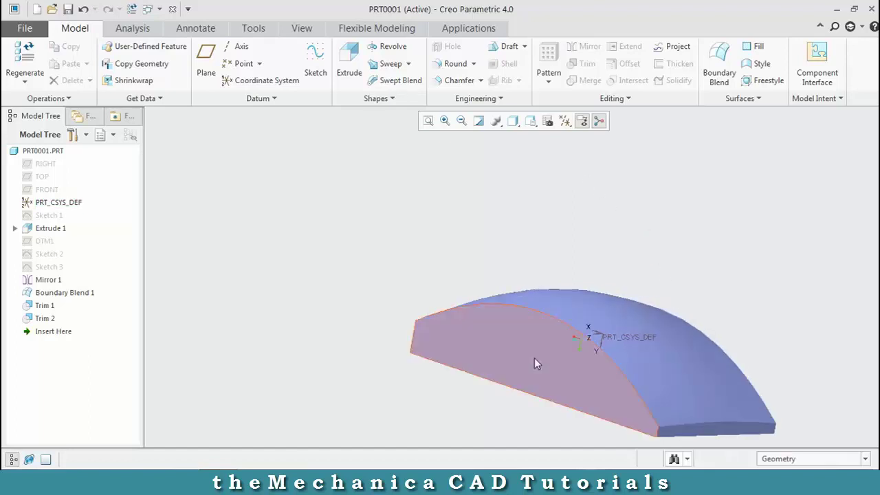
Try to intersect the extruded walls with the boundary blend surface, selecting four of their faces.
click(515, 347)
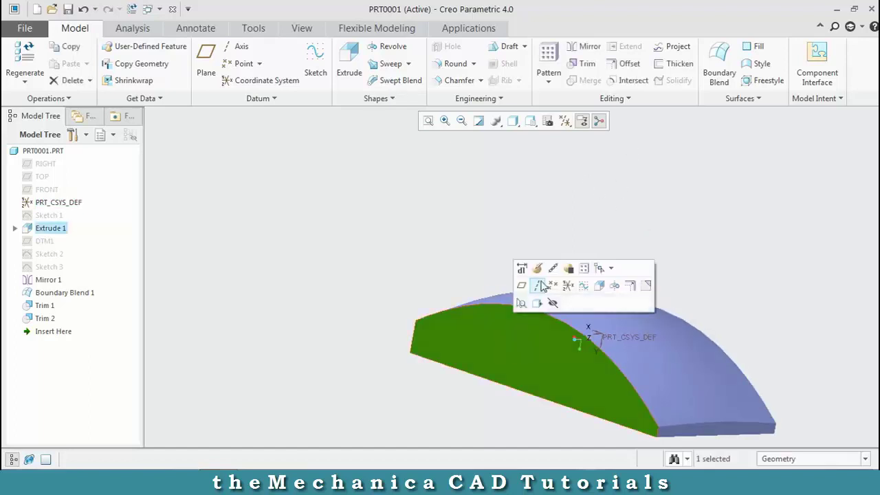
ctrl+click(633, 378)
ctrl+click(682, 433)
middle_drag(579, 338, 638, 378)
ctrl+click(639, 355)
middle_drag(423, 315, 522, 295)
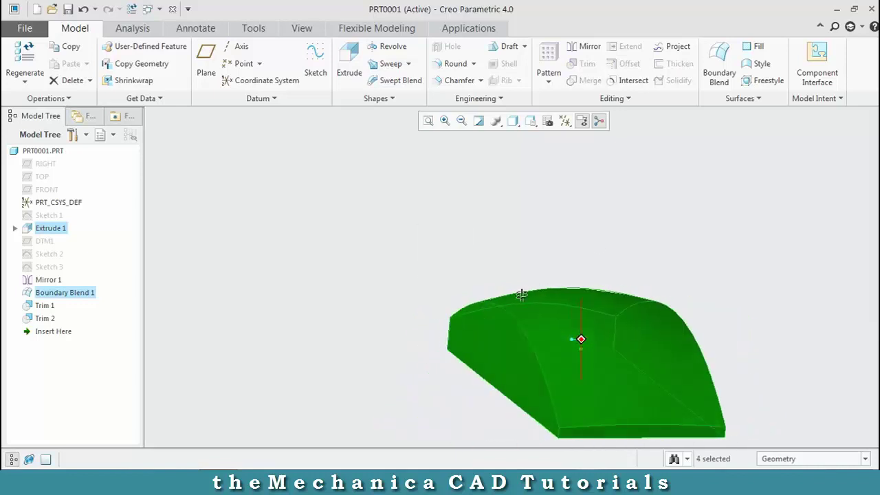
click(629, 81)
middle_drag(610, 328, 345, 311)
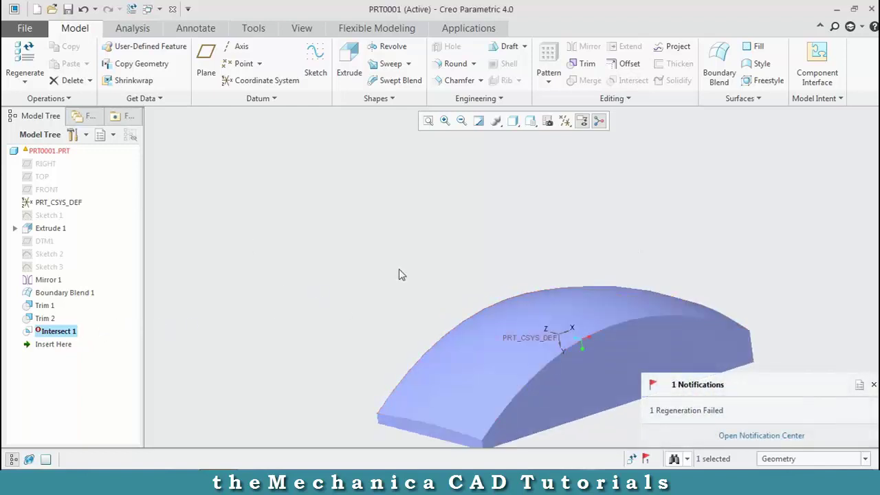
Dismiss the notification and delete the Intersect 1 feature from the model.
click(872, 385)
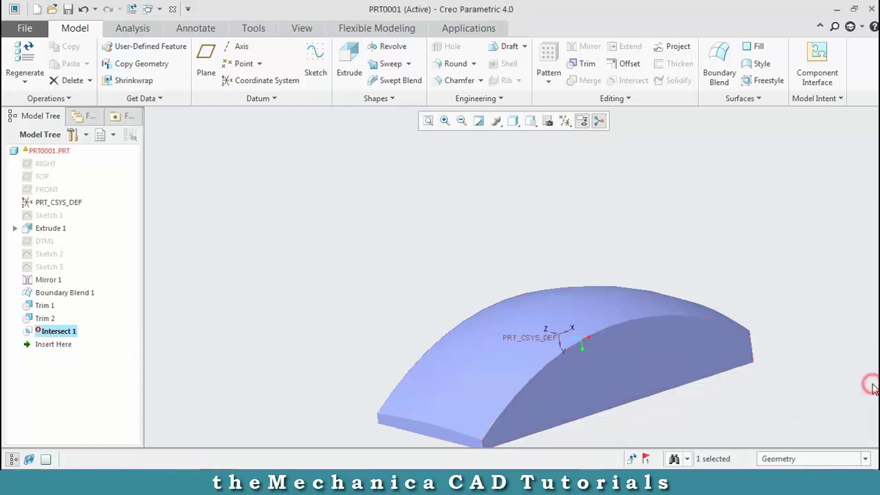
right_click(63, 333)
click(63, 375)
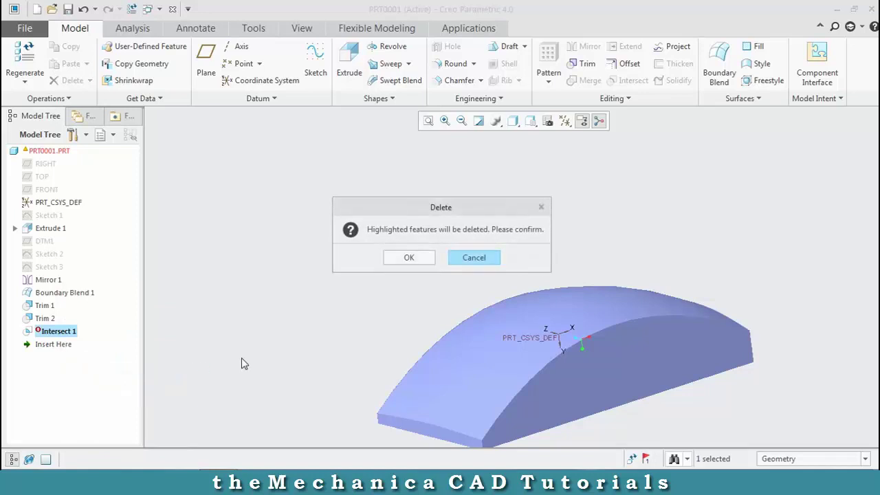
click(405, 257)
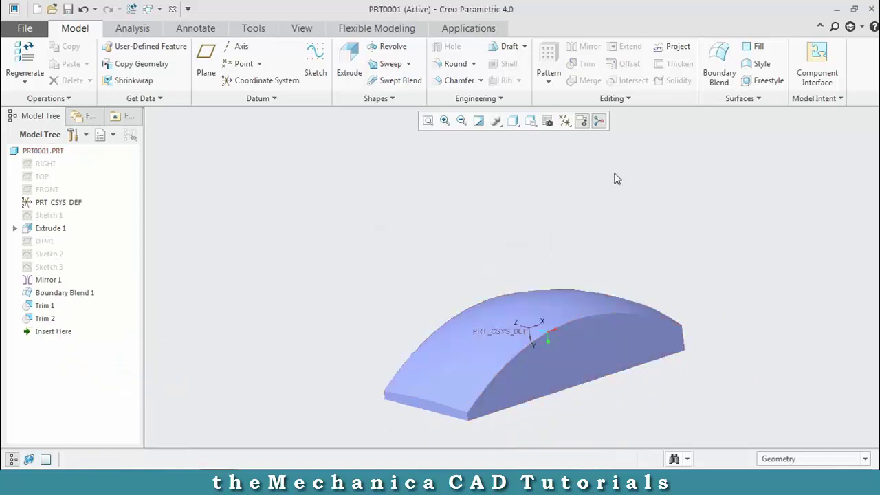
Merge the extruded wall quilt and the boundary blend quilt into one quilt.
click(599, 329)
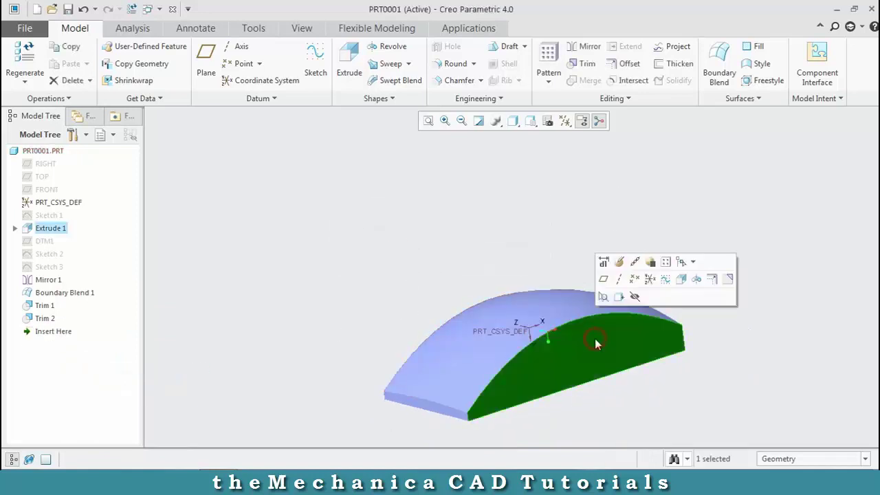
ctrl+click(557, 301)
click(574, 80)
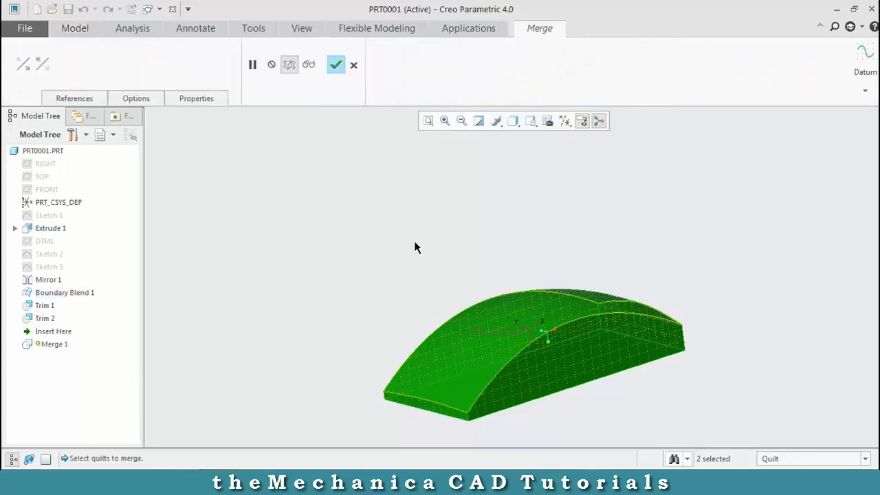
middle_drag(402, 256, 449, 247)
middle_click(328, 157)
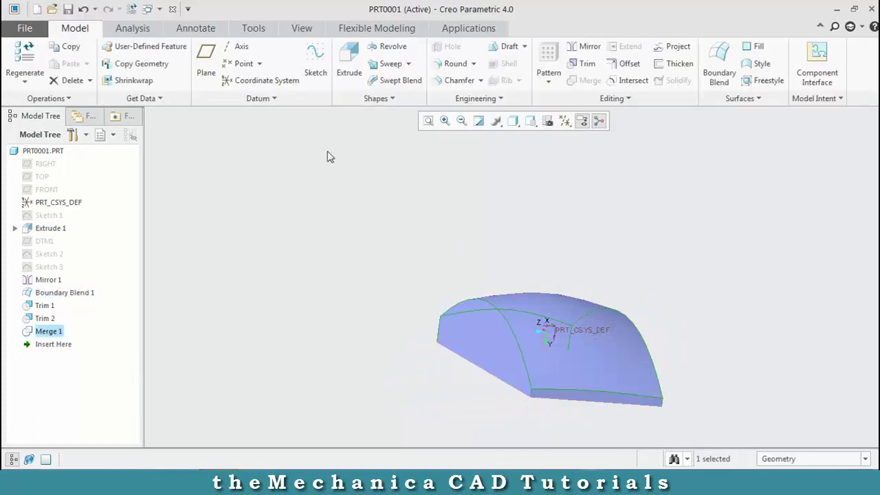
middle_drag(280, 328, 447, 432)
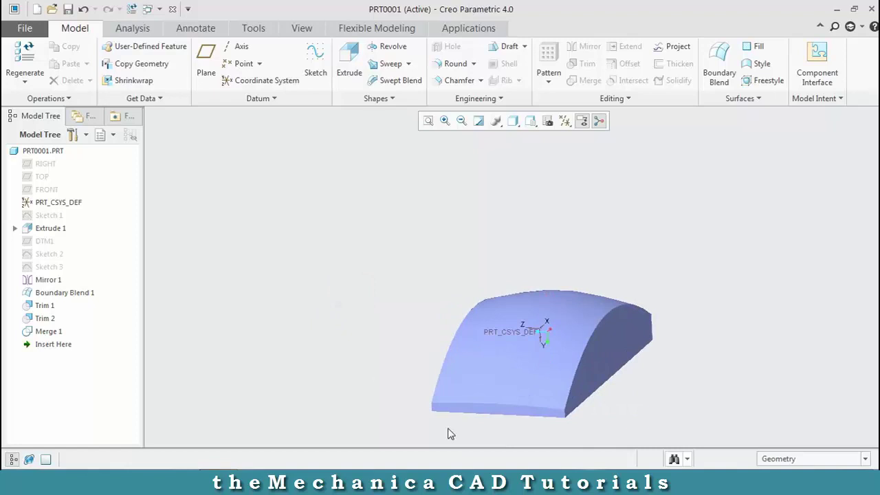
scroll(556, 422, up, 2)
middle_drag(556, 422, 589, 418)
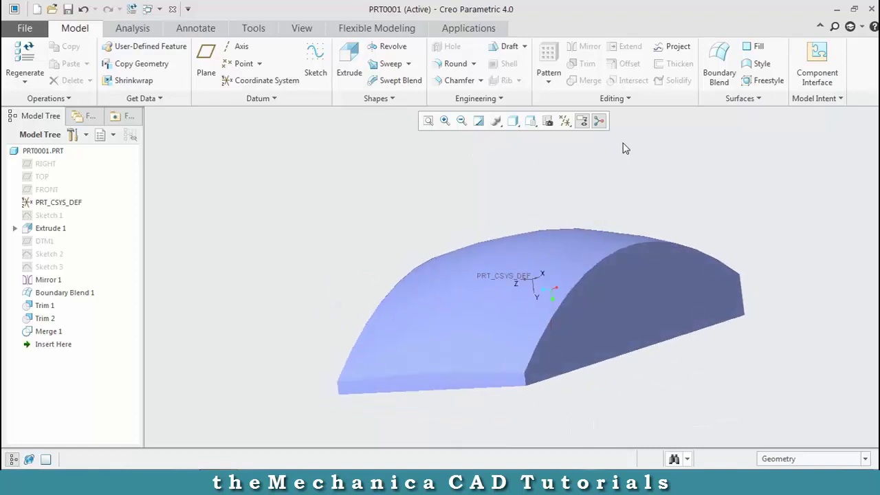
Round one vertical corner edge at the low end of the merged quilt with a radius of about 95.90 mm.
click(473, 63)
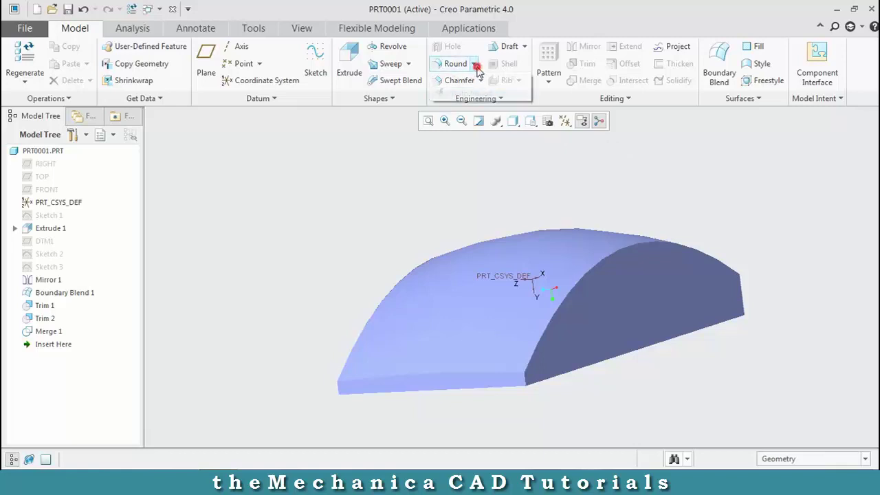
click(477, 79)
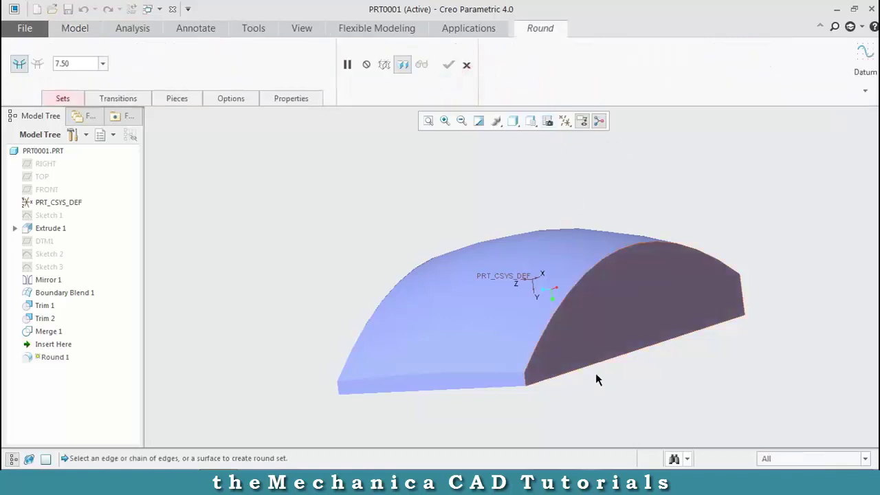
click(526, 382)
drag(525, 382, 575, 363)
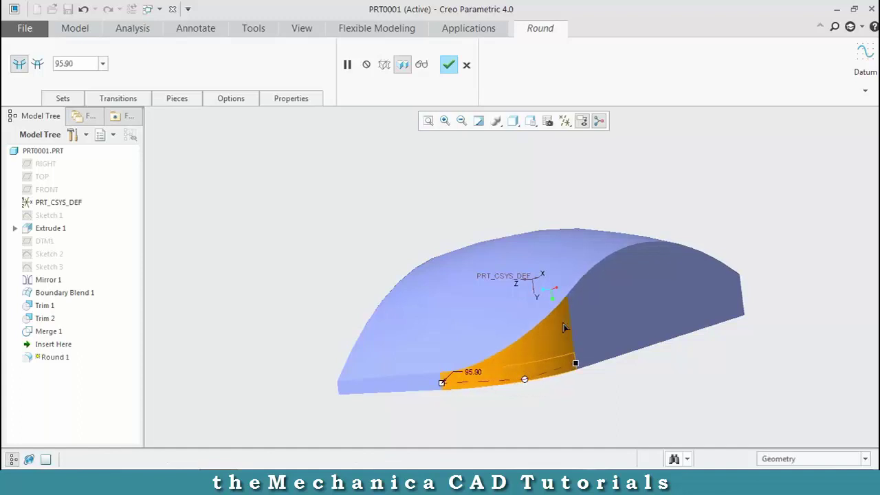
middle_click(338, 330)
middle_drag(319, 298, 334, 312)
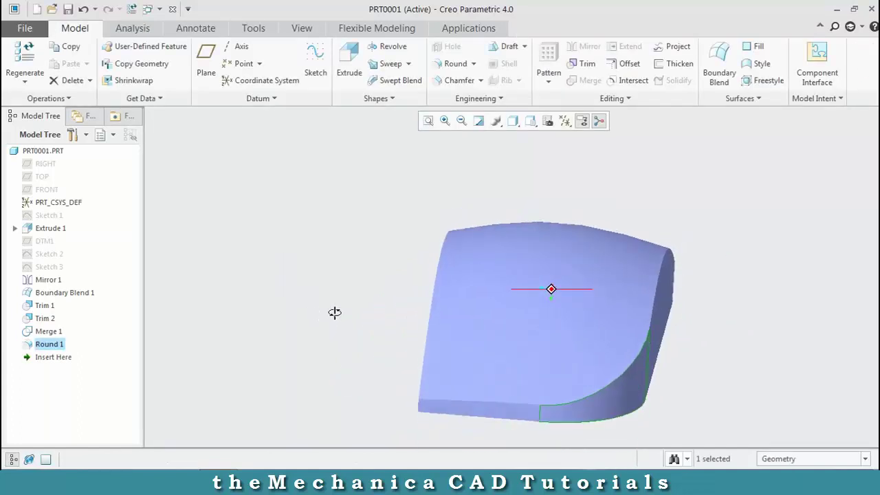
Redefine the corner round with a 95 mm radius and add the other vertical edge at the same end.
right_click(60, 347)
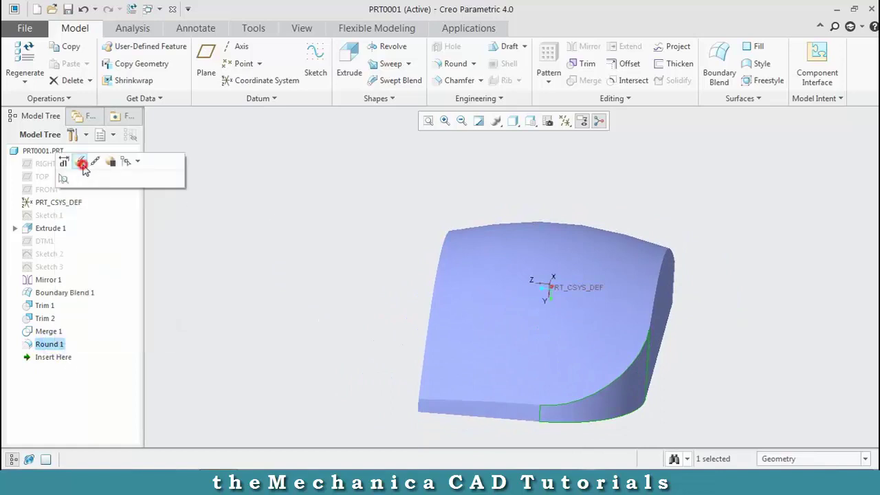
click(82, 164)
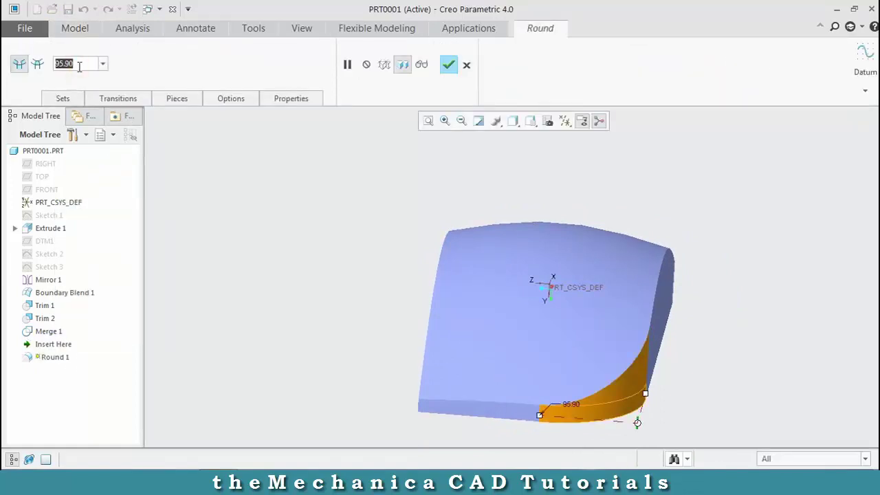
text(95.00)
key(Return)
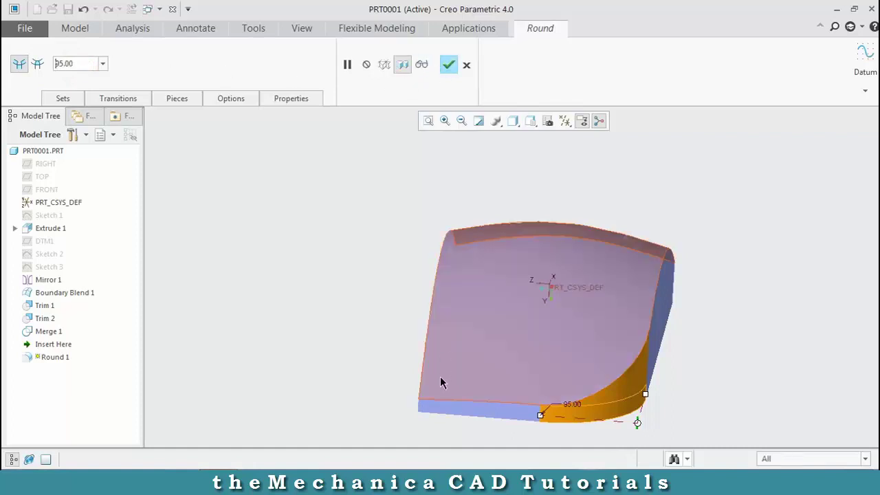
ctrl+click(417, 405)
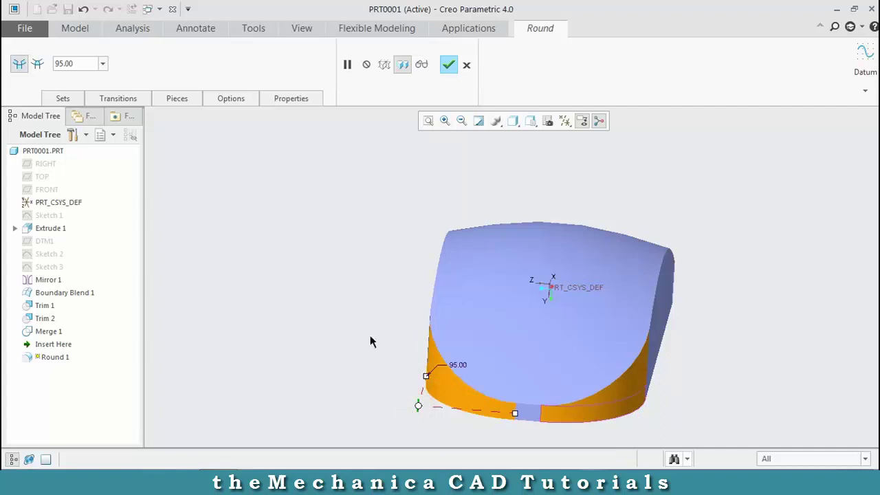
click(448, 65)
mouse_move(712, 339)
middle_down()
mouse_move(679, 348)
mouse_move(754, 355)
mouse_move(732, 357)
mouse_move(762, 300)
mouse_move(741, 325)
mouse_move(747, 342)
middle_up()
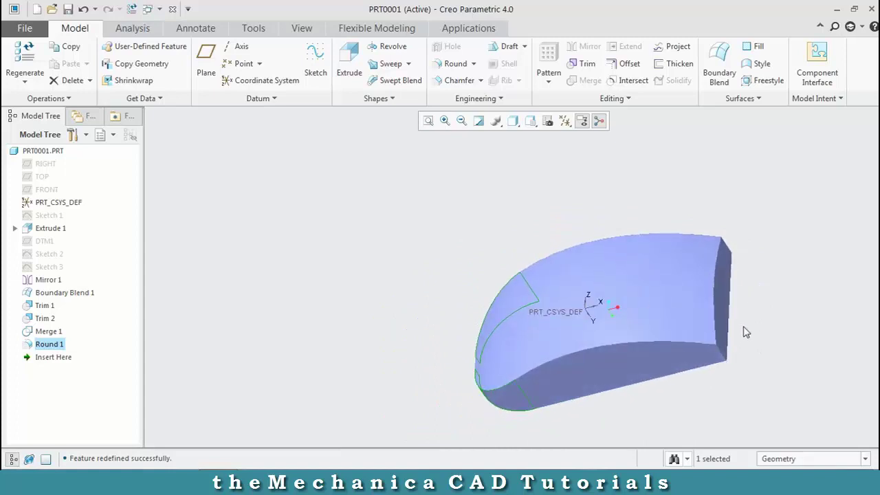
Round the two vertical corner edges at the opposite end with a 65 mm radius.
click(473, 63)
click(473, 80)
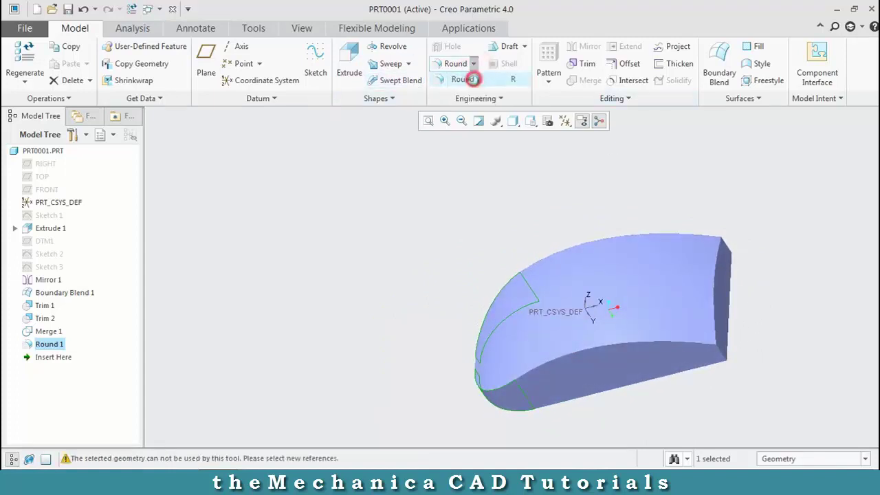
click(725, 355)
double_click(71, 63)
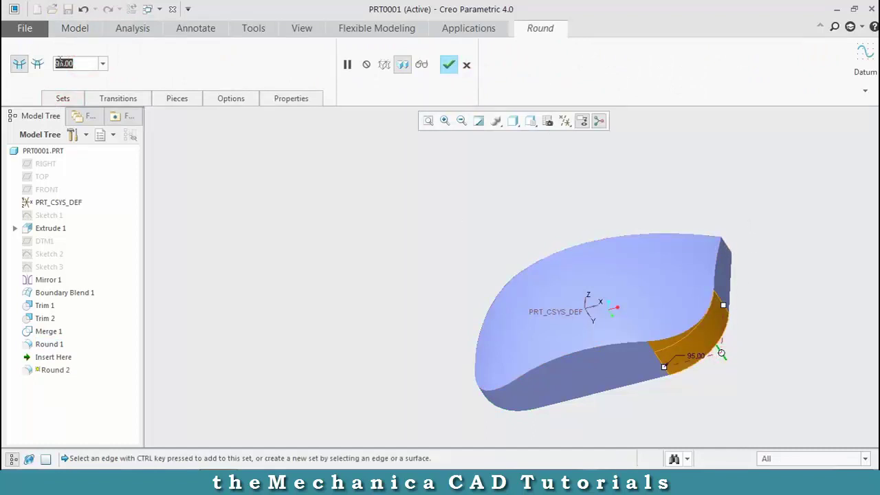
text(65)
key(Return)
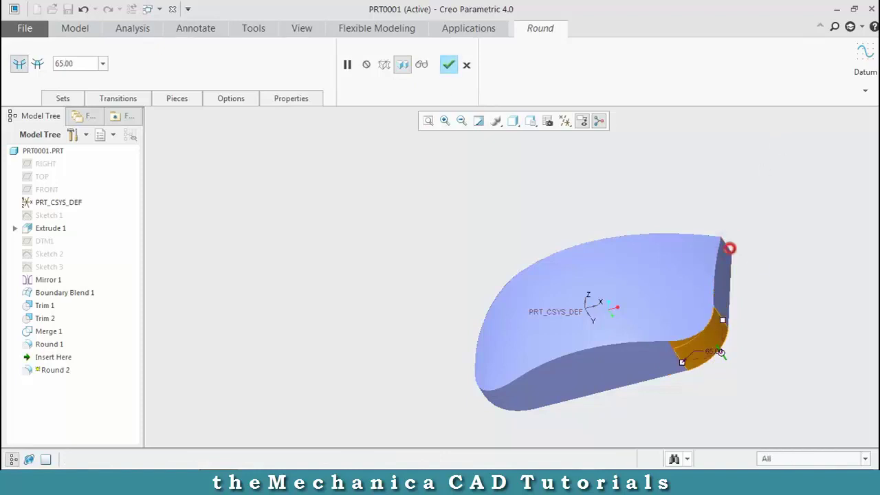
ctrl+click(729, 247)
middle_drag(644, 408, 680, 382)
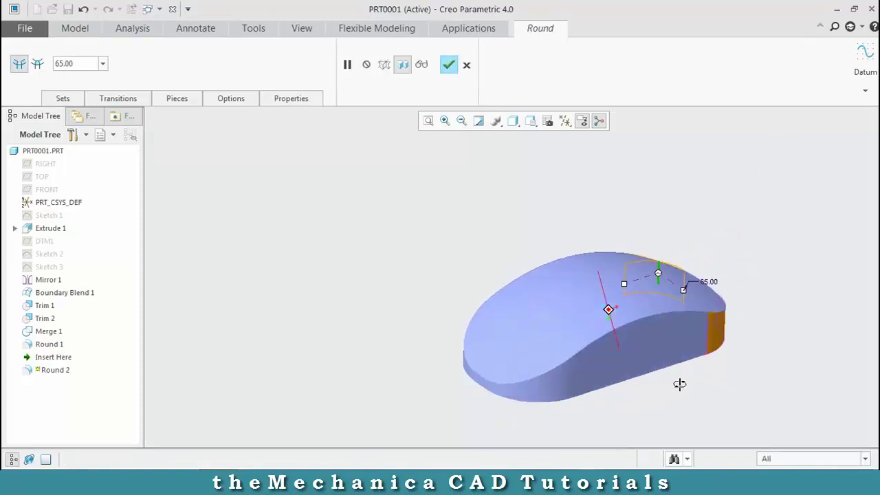
click(446, 66)
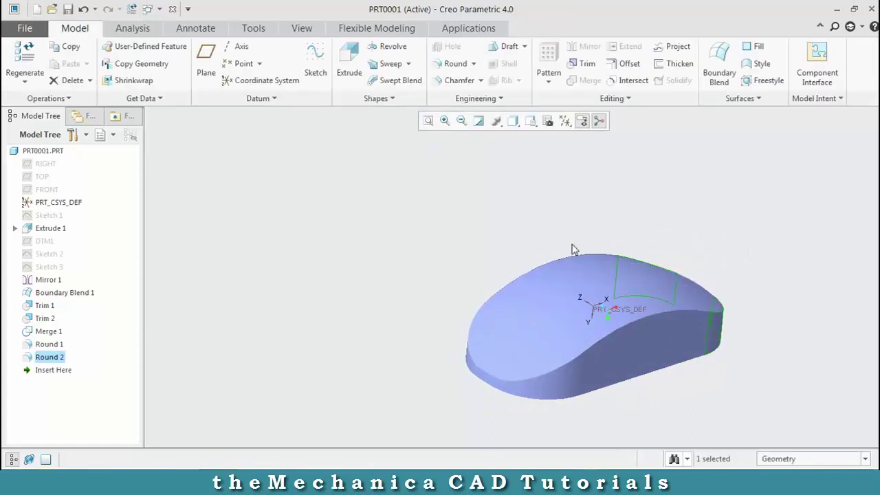
Round the upper edge loop between the curved top surface and the side walls with a 15 mm radius.
scroll(708, 266, down, 2)
scroll(733, 397, up, 2)
click(736, 398)
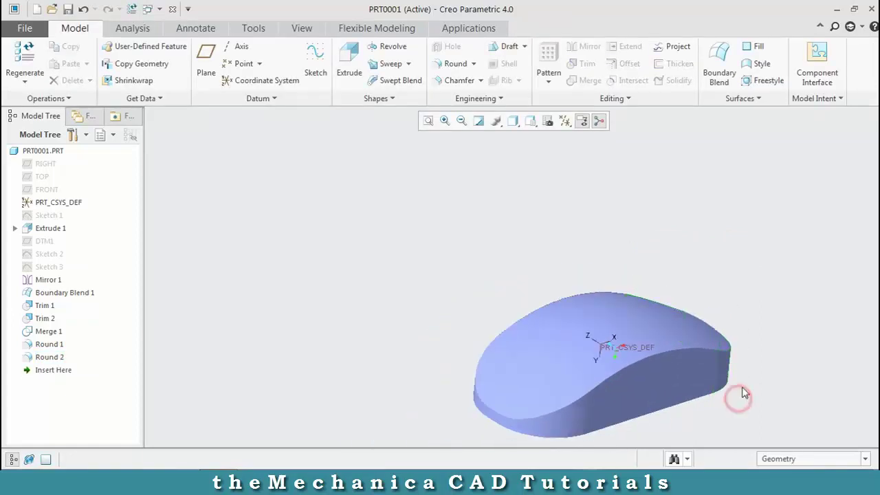
click(473, 63)
click(470, 78)
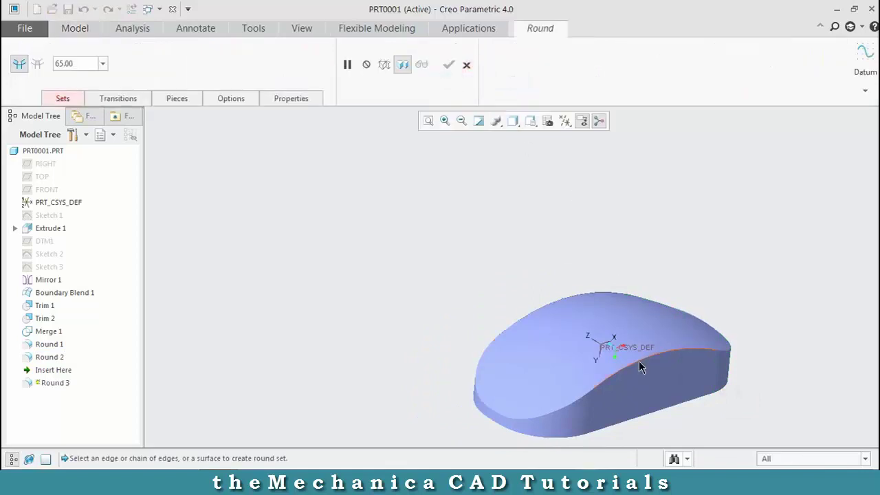
click(639, 365)
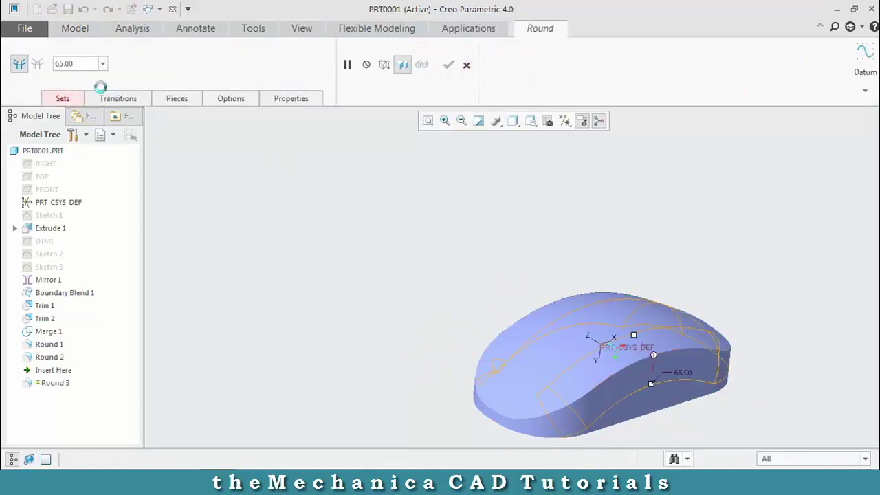
double_click(84, 63)
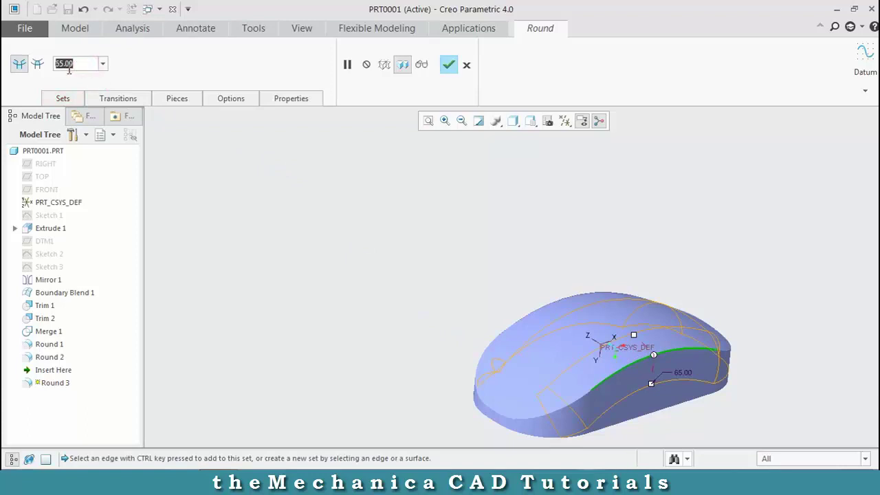
text(15)
key(Return)
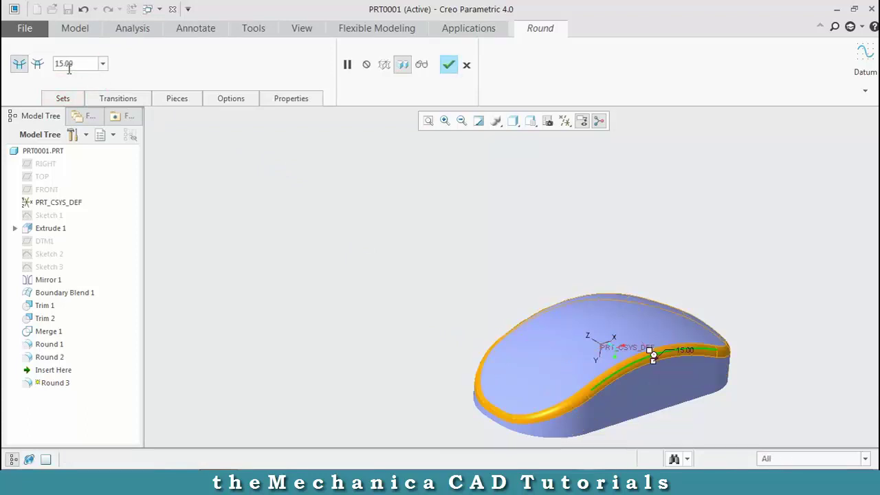
click(447, 65)
mouse_move(449, 292)
middle_down()
mouse_move(505, 299)
mouse_move(454, 296)
middle_up()
click(448, 266)
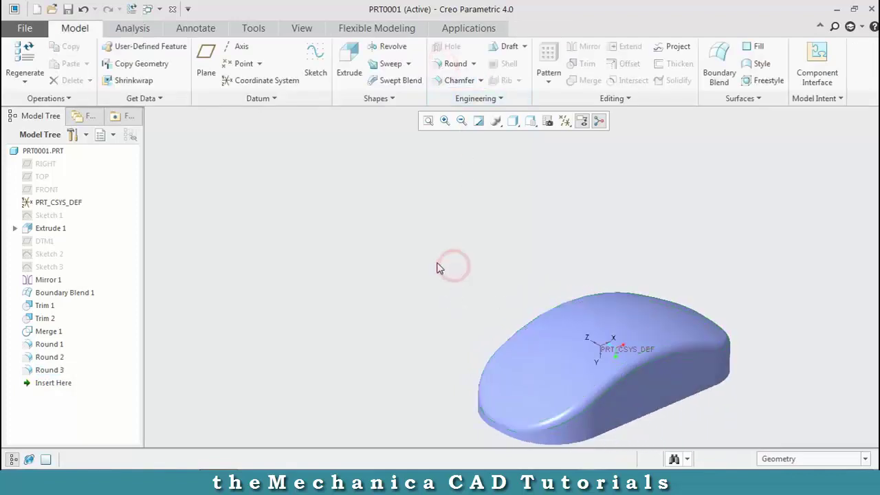
middle_drag(713, 423, 654, 417)
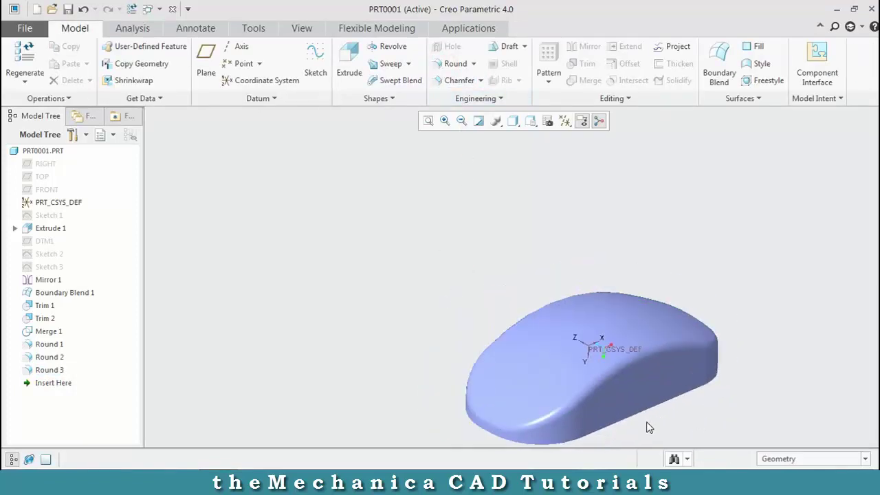
Show the hidden RIGHT datum plane and keep it selected.
click(571, 361)
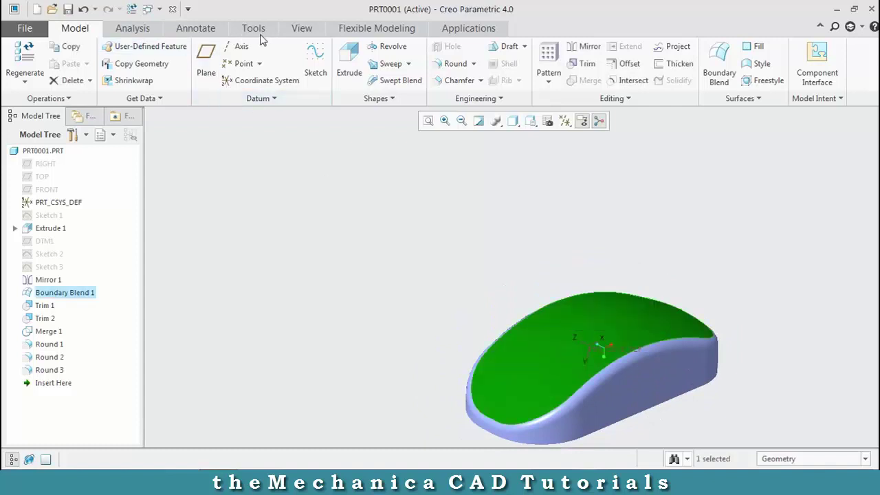
click(326, 208)
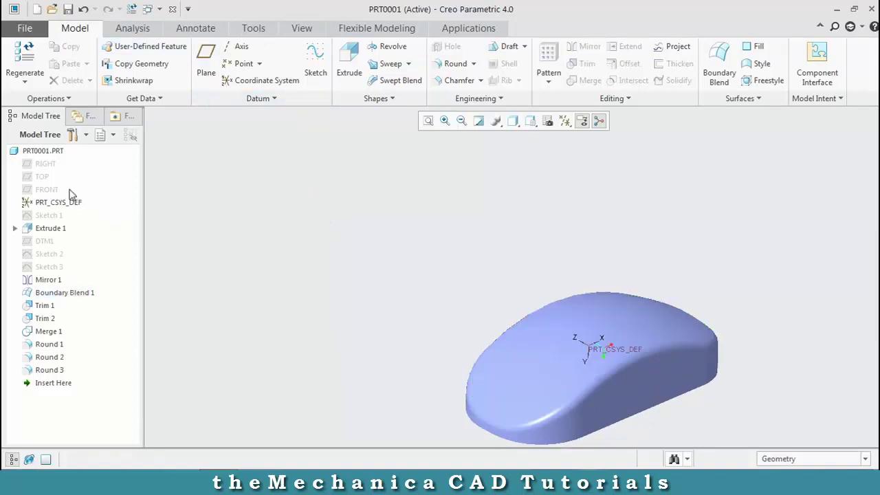
click(42, 178)
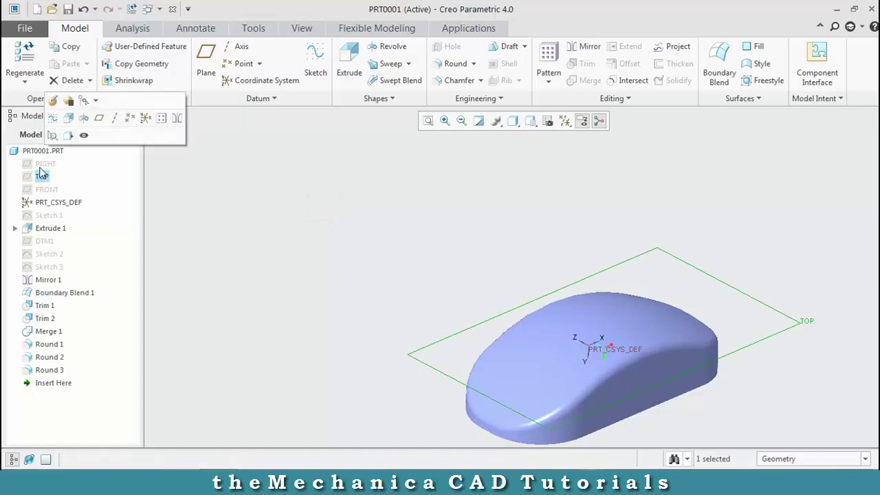
click(44, 165)
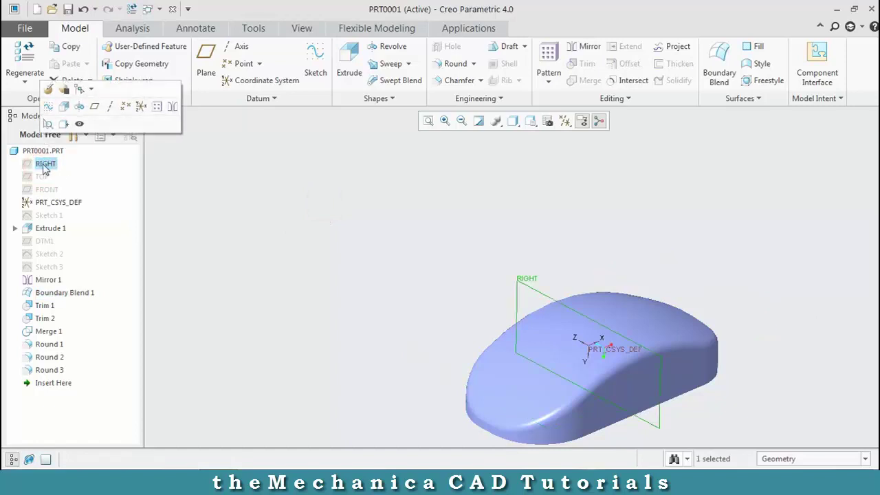
right_click(43, 167)
key(Escape)
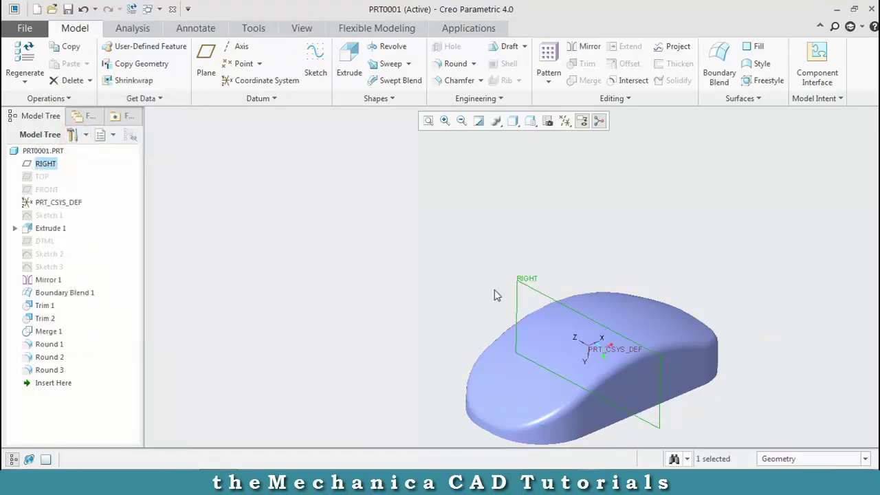
Create a datum plane offset about 46.60 mm from RIGHT towards the low end of the mouse.
middle_drag(534, 297, 512, 281)
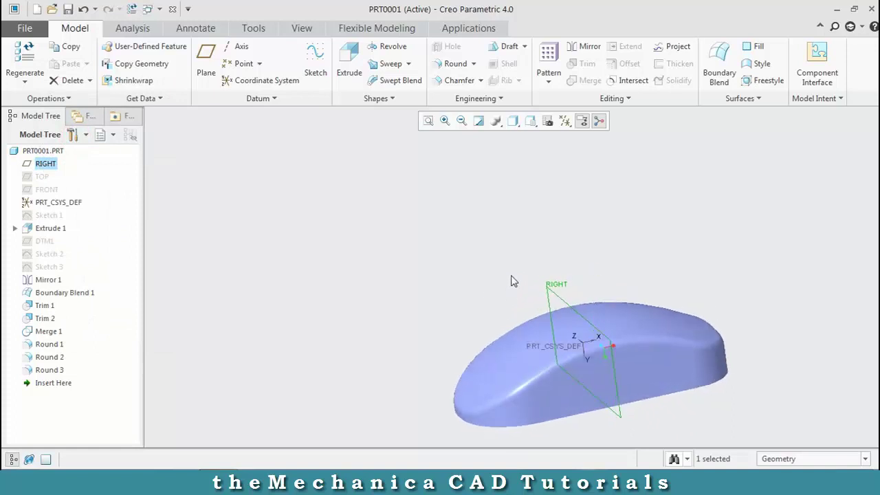
click(205, 61)
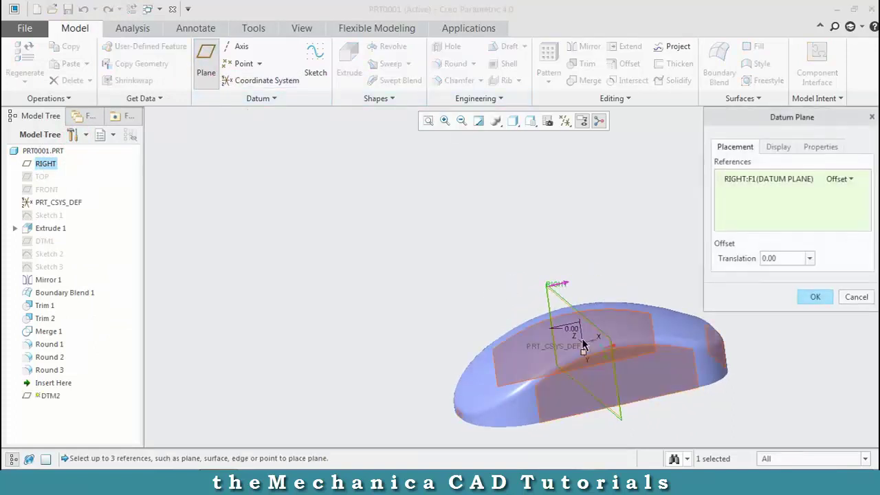
drag(583, 353, 555, 358)
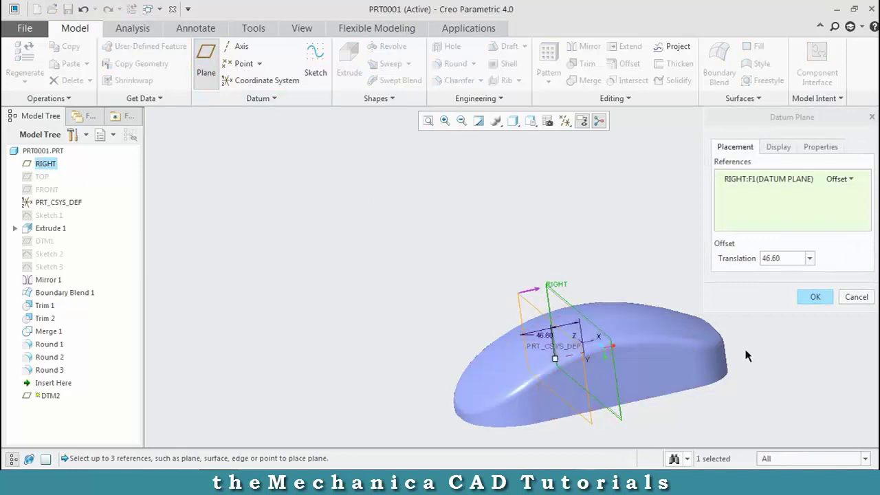
click(815, 296)
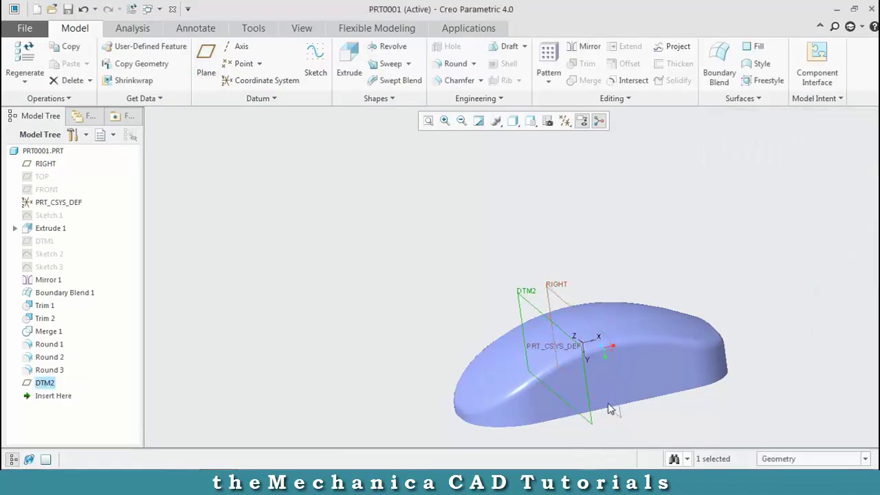
Start a sketch on the new offset plane and draw a horizontal datum centerline slightly above the horizontal reference.
click(596, 429)
click(315, 69)
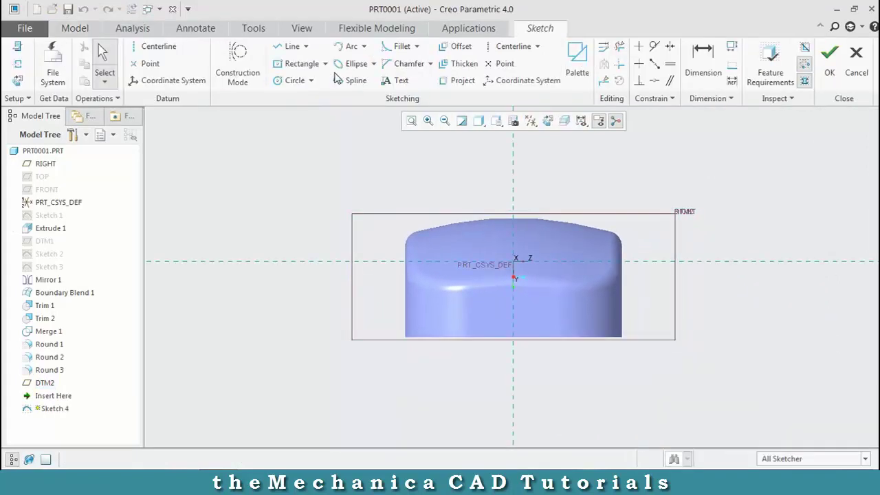
click(151, 46)
click(402, 239)
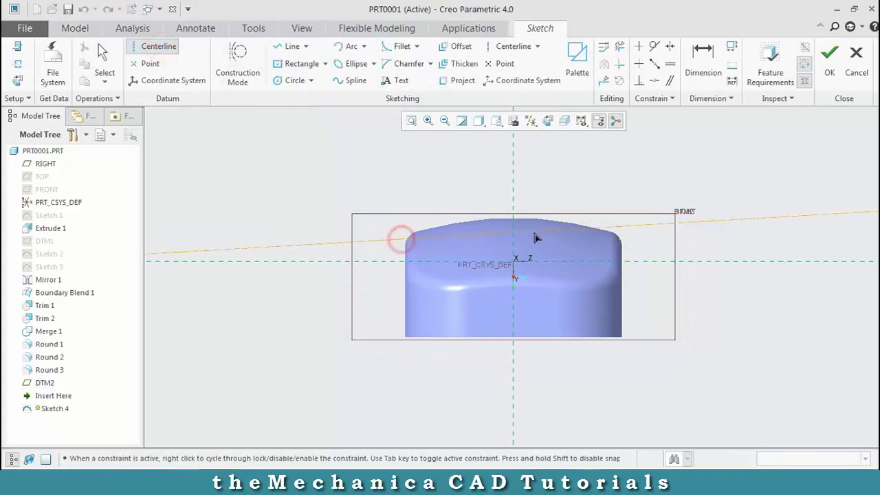
click(611, 239)
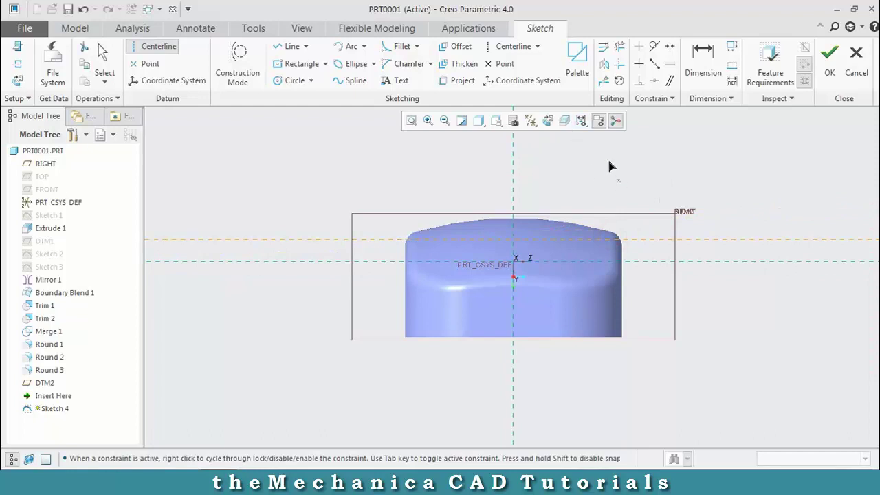
Draw a small circle centred on the vertical reference at the crest of the mouse profile and finish the sketch.
click(287, 81)
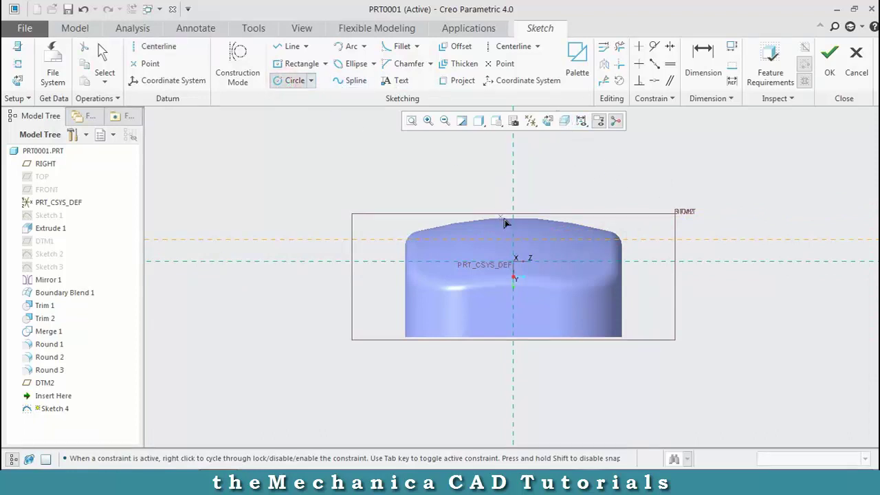
click(514, 219)
click(830, 61)
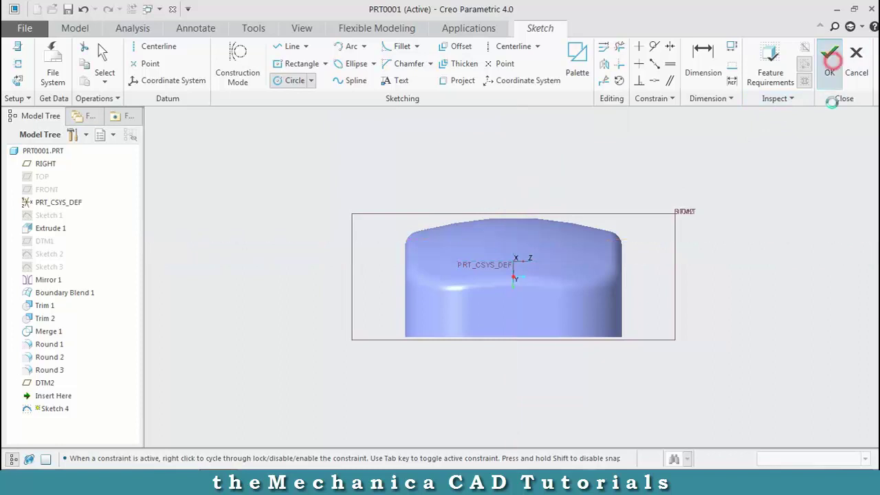
Revolve the circle sketch 360° about its centerline as a solid scroll wheel and hide the RIGHT and offset datum planes.
mouse_move(786, 231)
middle_down()
mouse_move(655, 249)
mouse_move(685, 255)
mouse_move(691, 243)
mouse_move(585, 235)
middle_up()
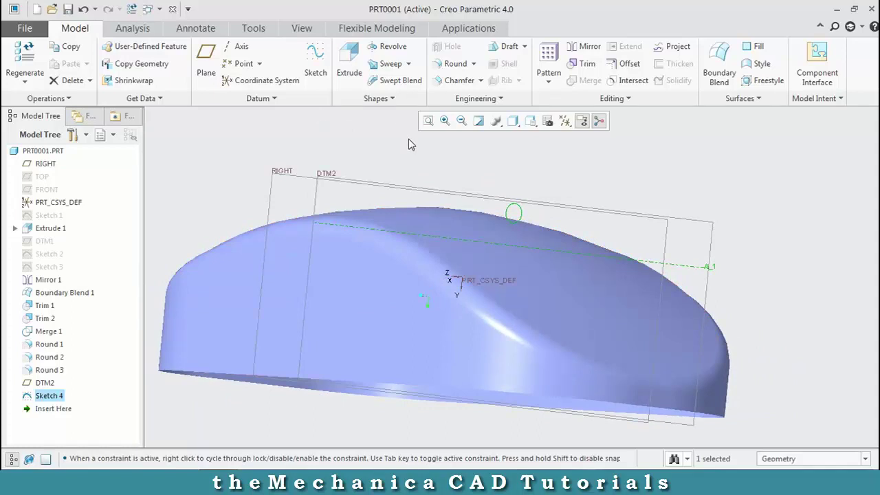
click(391, 46)
middle_drag(510, 254, 463, 339)
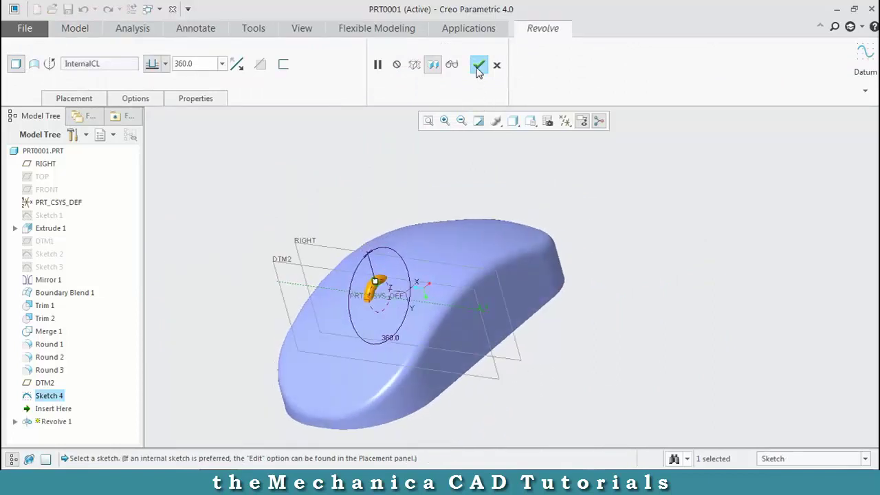
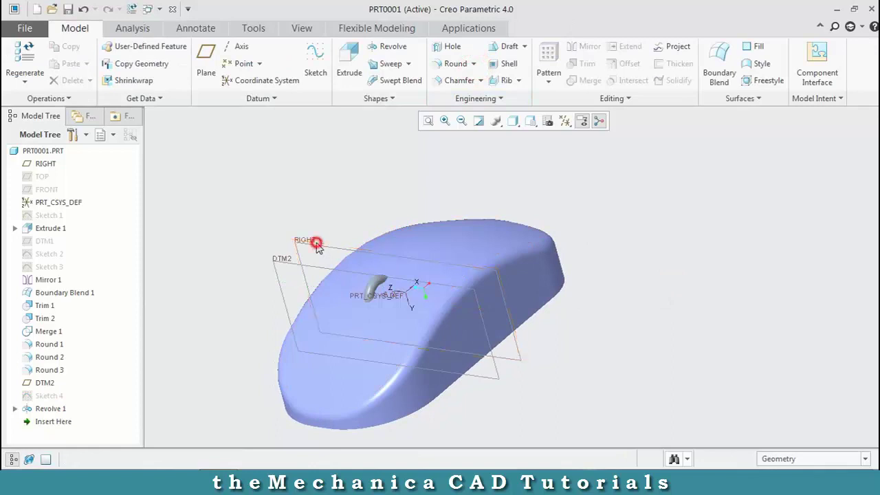
ctrl+click(301, 265)
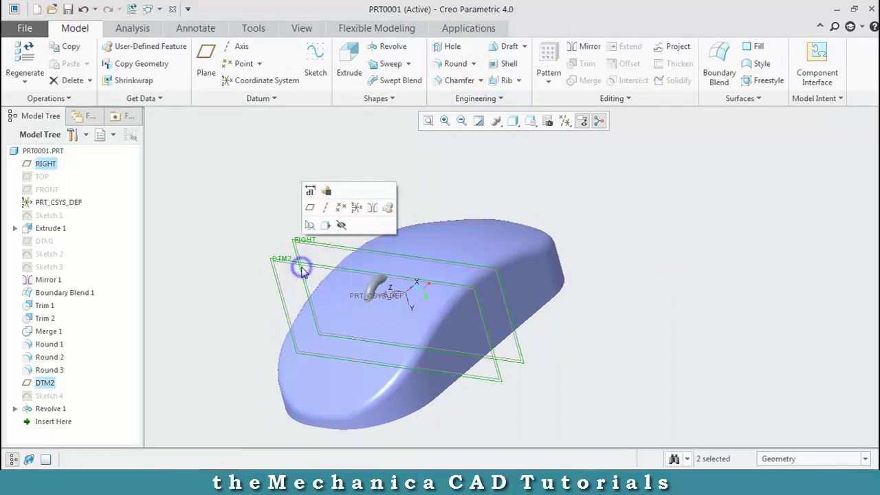
click(341, 224)
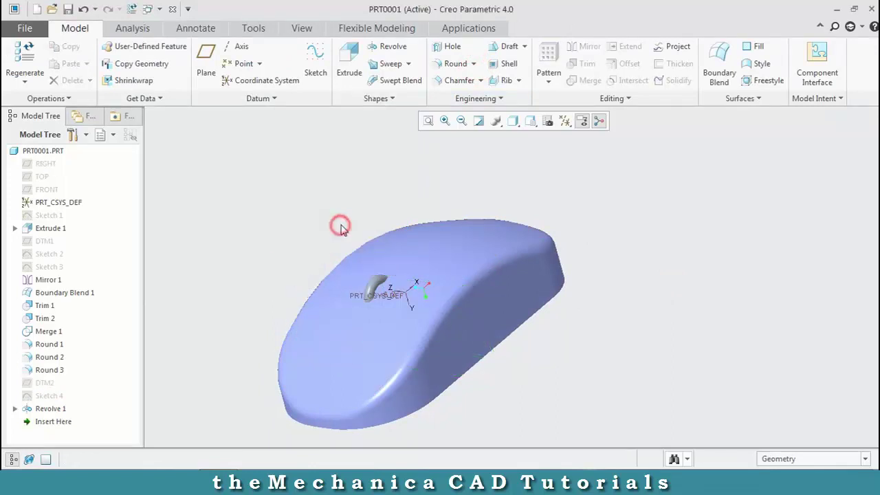
Apply the reddish-brown textured appearance to the curved top surface.
click(448, 249)
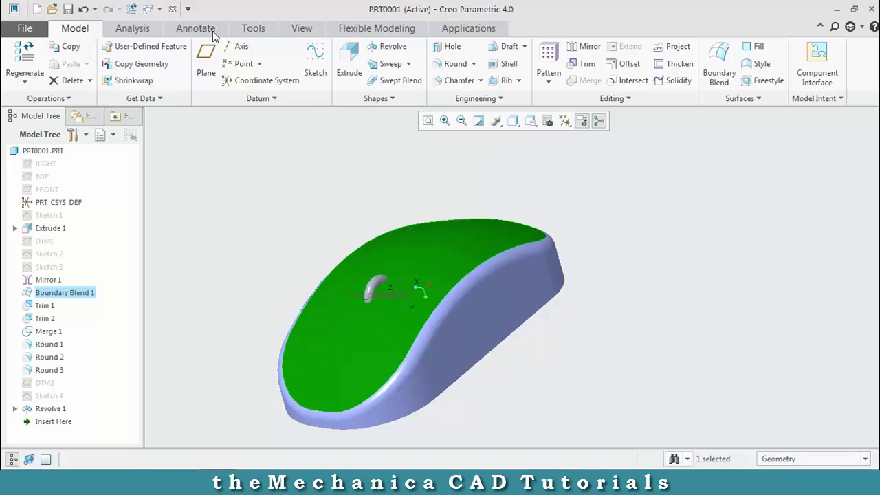
click(196, 28)
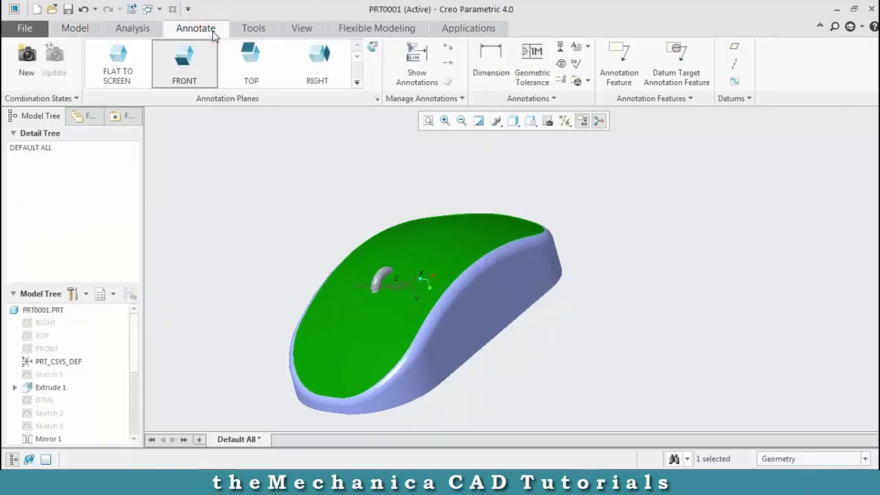
click(252, 31)
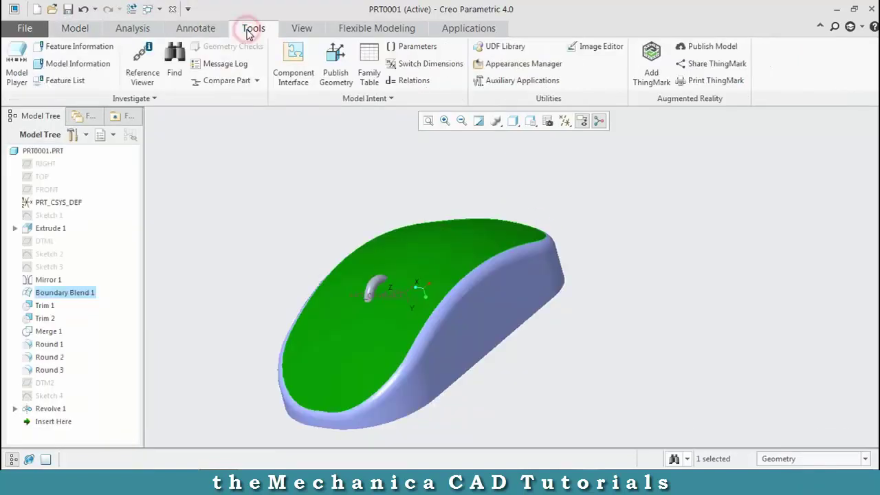
click(79, 33)
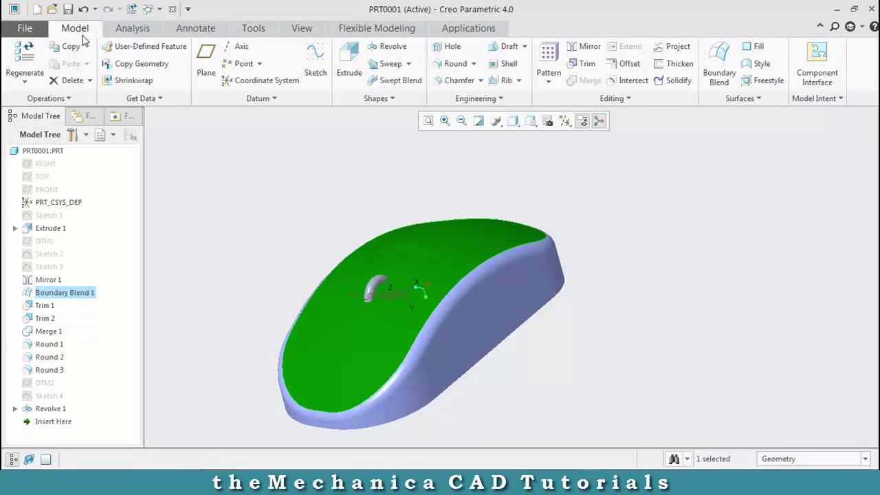
right_click(81, 38)
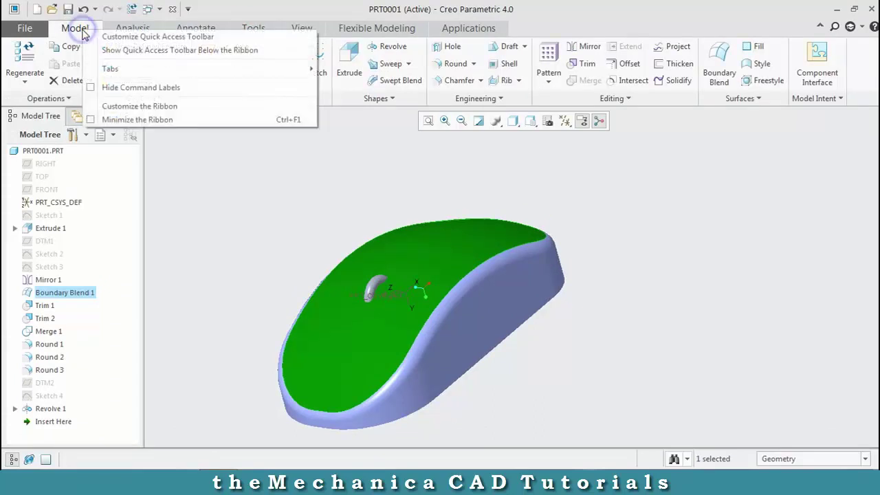
click(172, 72)
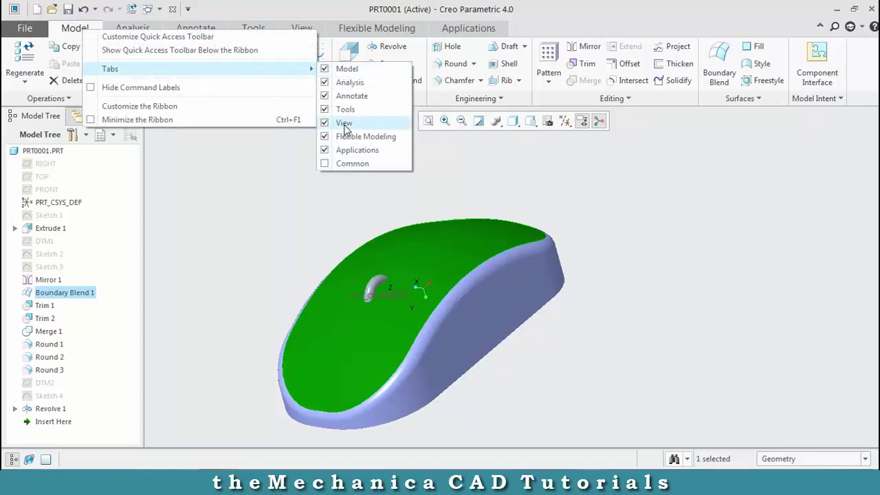
click(297, 174)
click(301, 28)
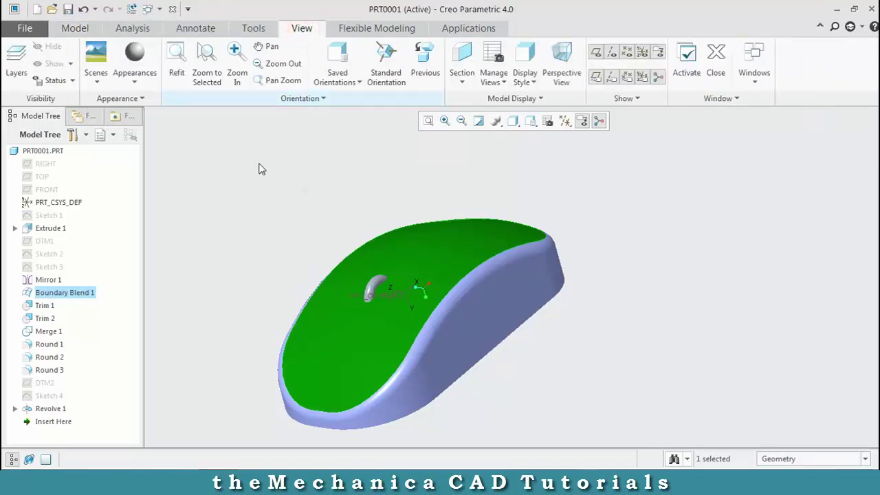
mouse_move(246, 254)
middle_down()
mouse_move(254, 240)
mouse_move(248, 246)
middle_up()
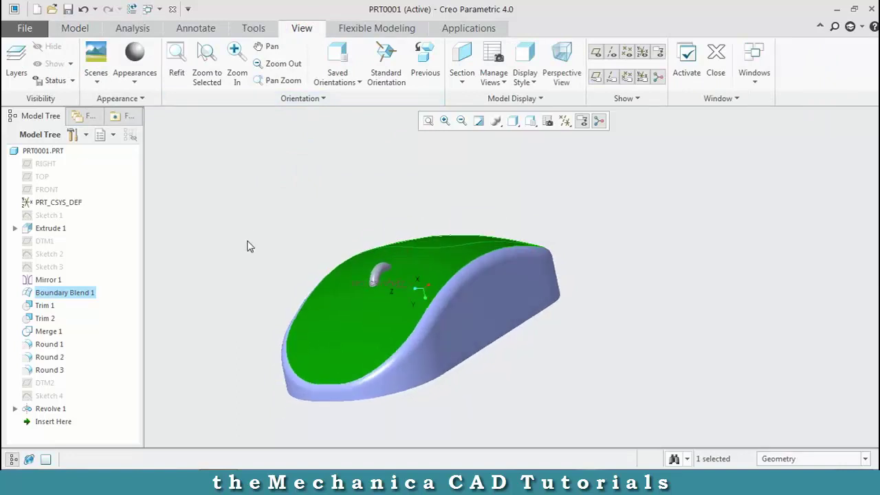
click(137, 83)
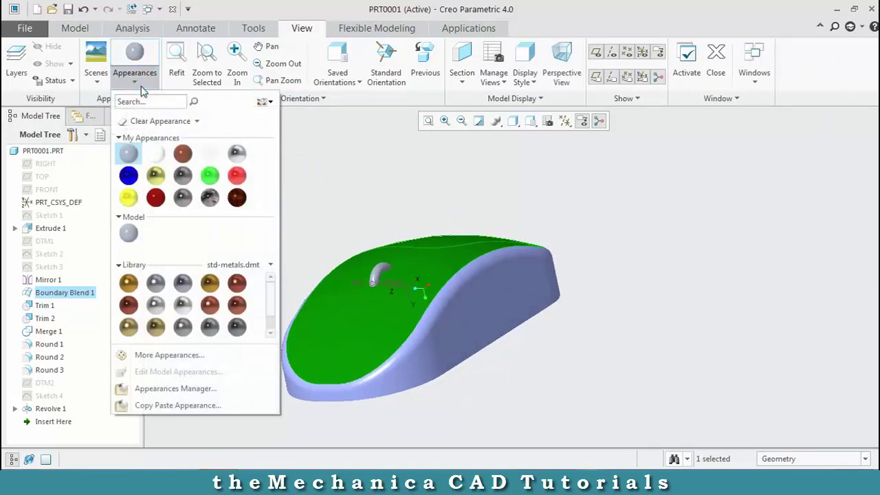
click(181, 155)
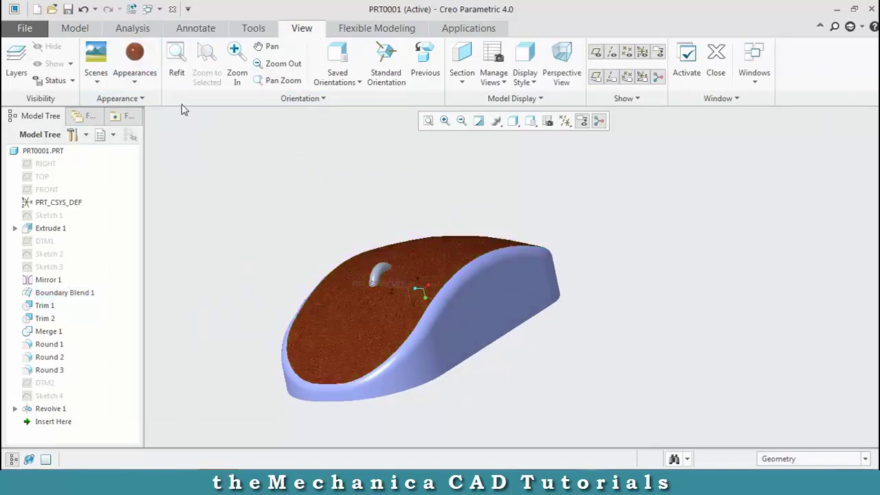
Apply the bright green appearance to the curved top surface.
click(136, 88)
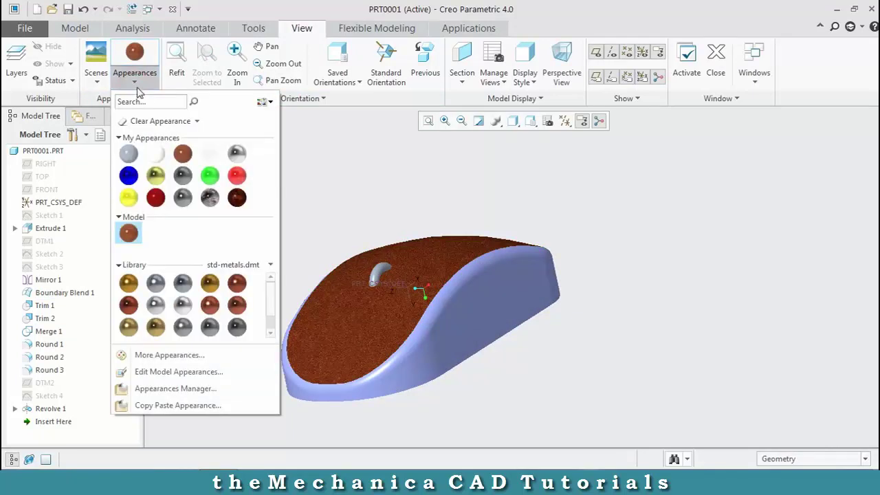
click(217, 177)
click(373, 282)
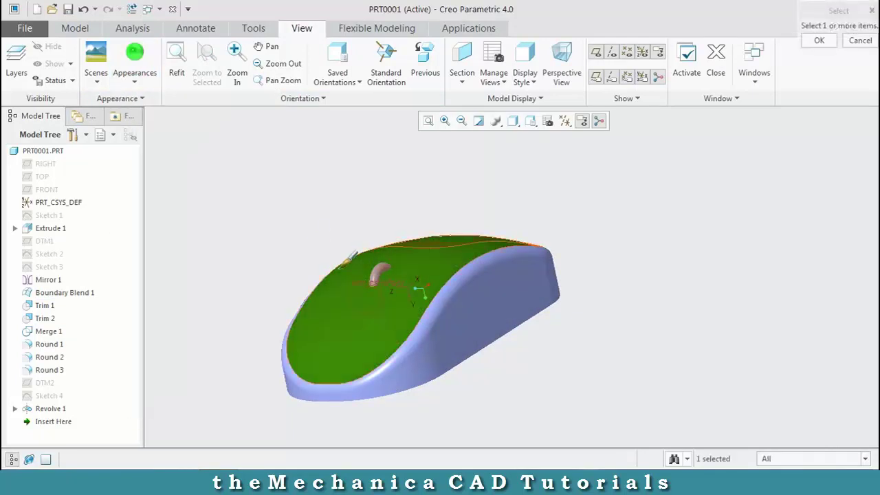
middle_click(313, 233)
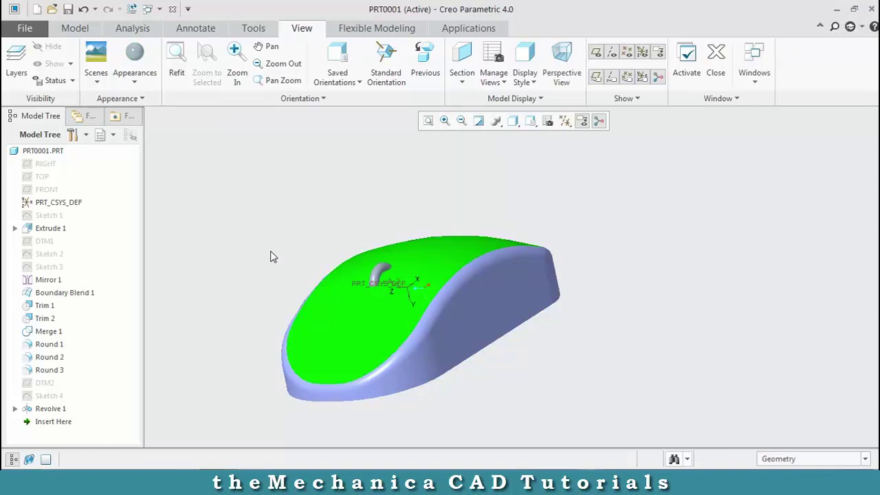
middle_drag(271, 255, 287, 251)
key(ctrl+d)
click(143, 89)
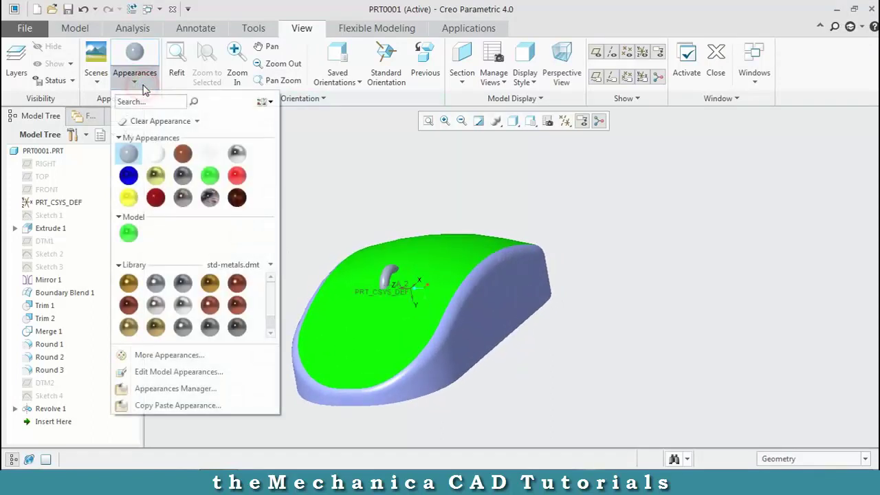
click(300, 212)
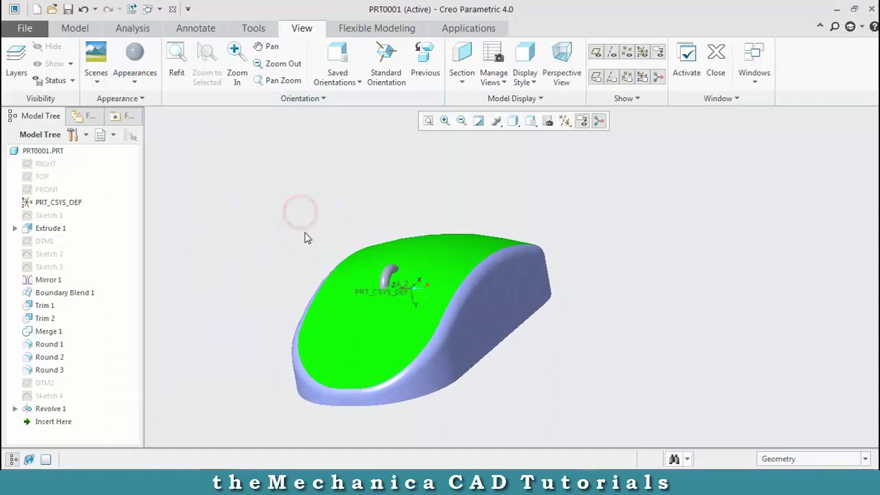
Apply the dark grey metallic appearance to all side surfaces, the rounded corners and the curved top surface.
click(467, 331)
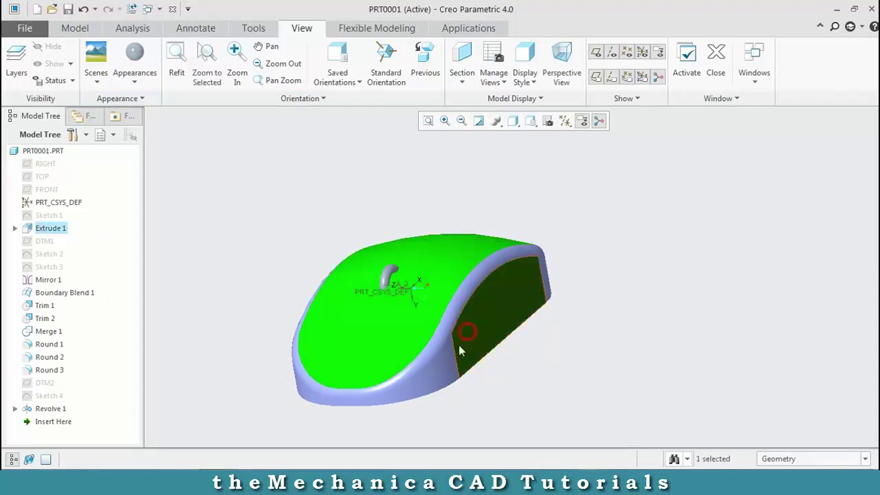
ctrl+click(340, 402)
ctrl+click(330, 403)
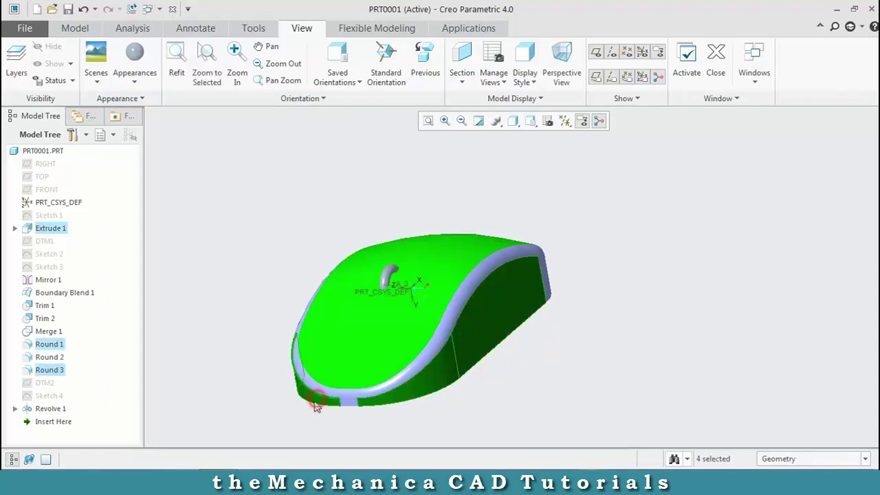
ctrl+click(347, 401)
middle_drag(444, 401, 514, 360)
ctrl+click(519, 289)
ctrl+click(567, 275)
middle_drag(585, 277, 387, 344)
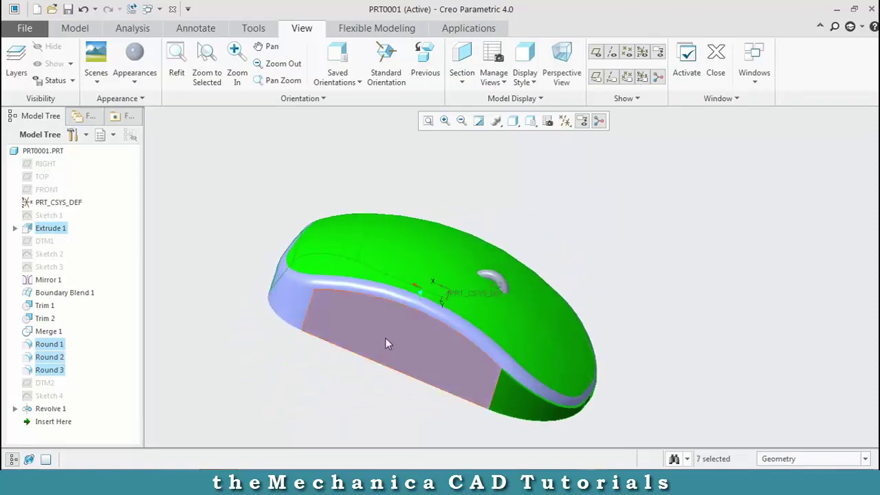
ctrl+click(265, 301)
ctrl+click(355, 249)
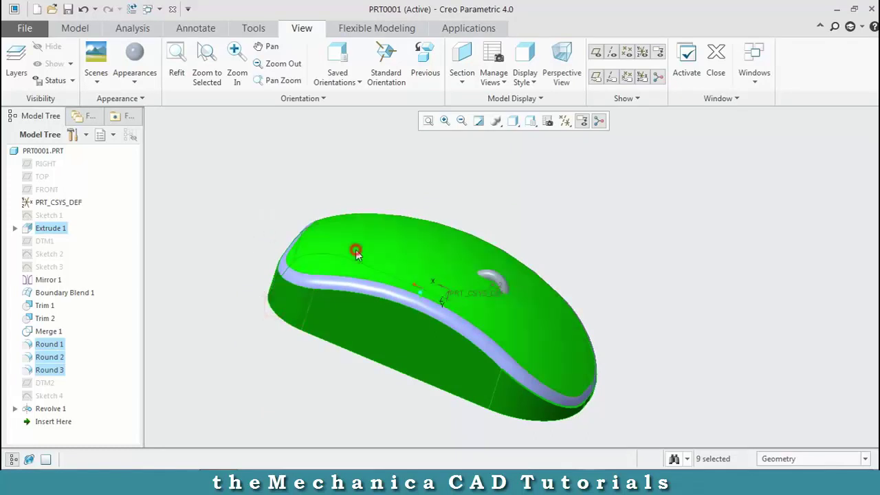
click(145, 86)
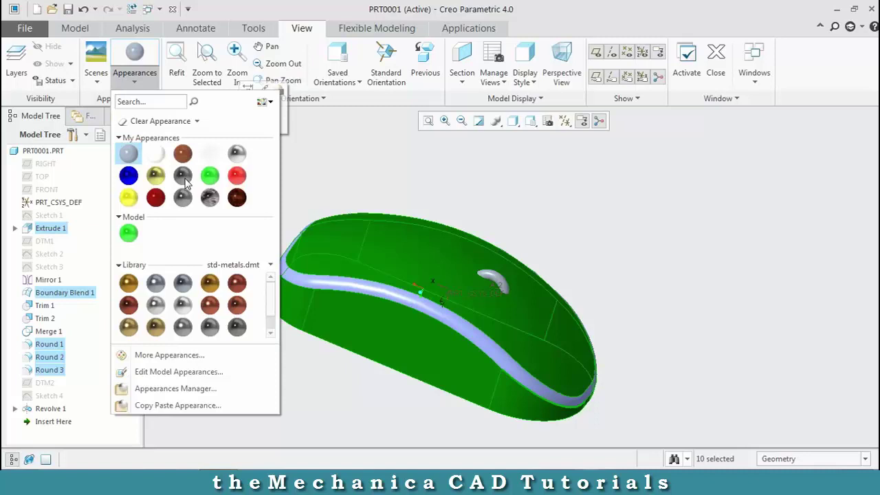
click(185, 180)
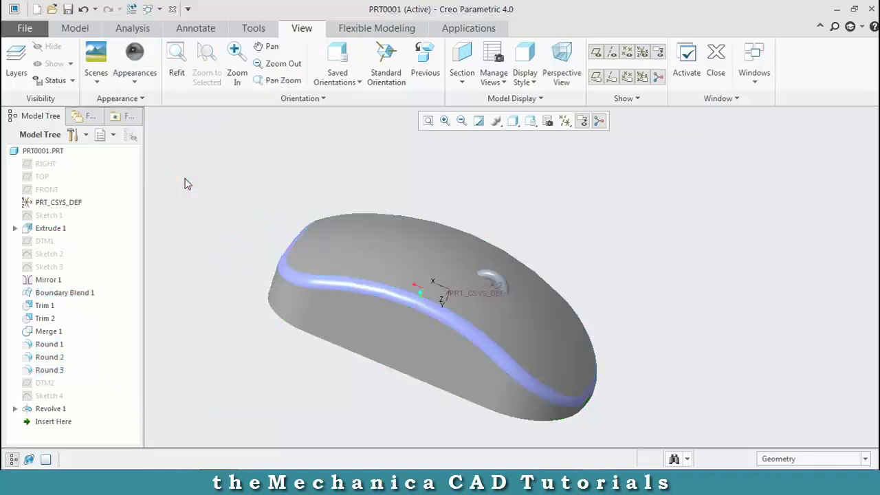
Apply the copper-red metal appearance from the std-metals library to all segments of the rounded edge around the top surface.
middle_drag(325, 215, 281, 210)
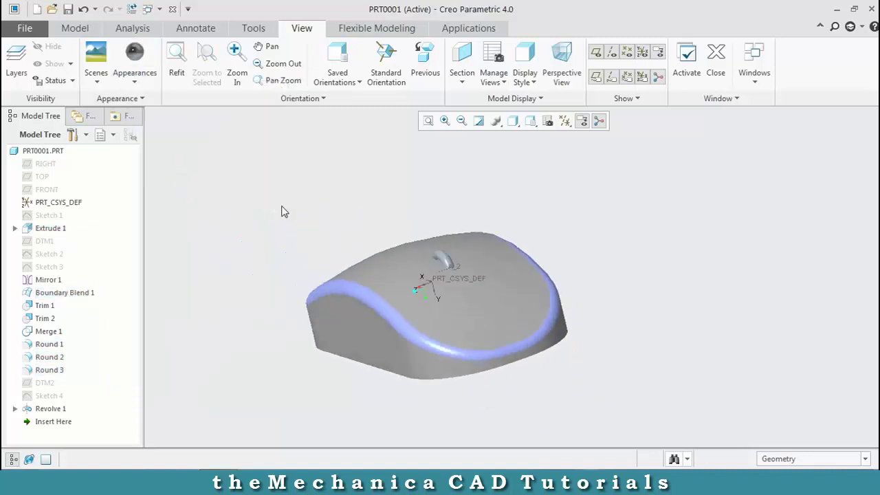
click(329, 286)
ctrl+click(415, 335)
ctrl+click(517, 347)
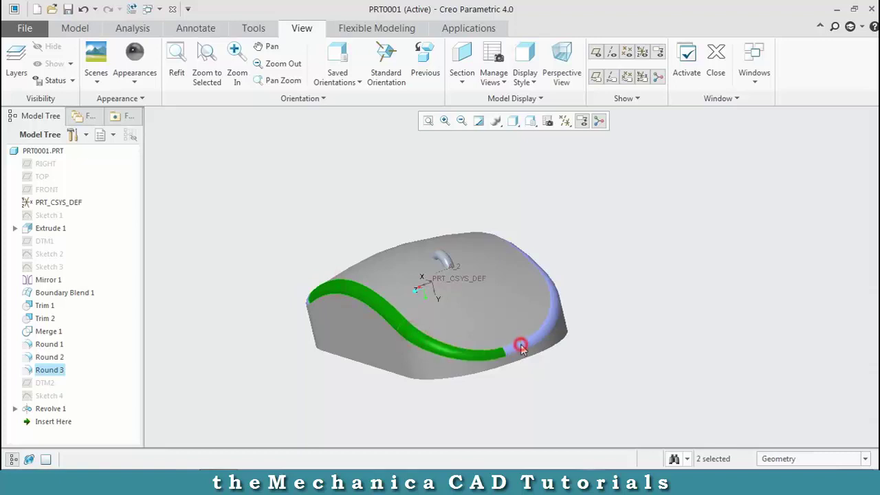
ctrl+click(530, 347)
ctrl+click(575, 286)
middle_drag(574, 286, 493, 360)
ctrl+click(444, 302)
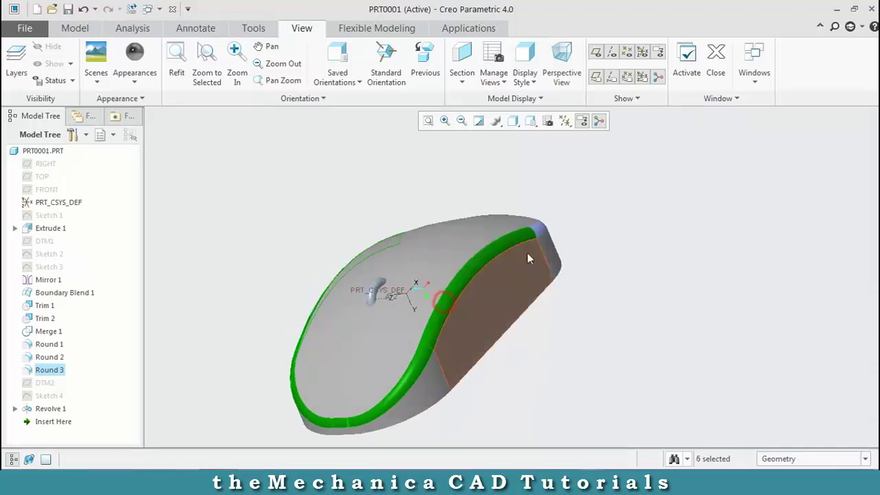
ctrl+click(547, 232)
middle_drag(343, 384, 444, 400)
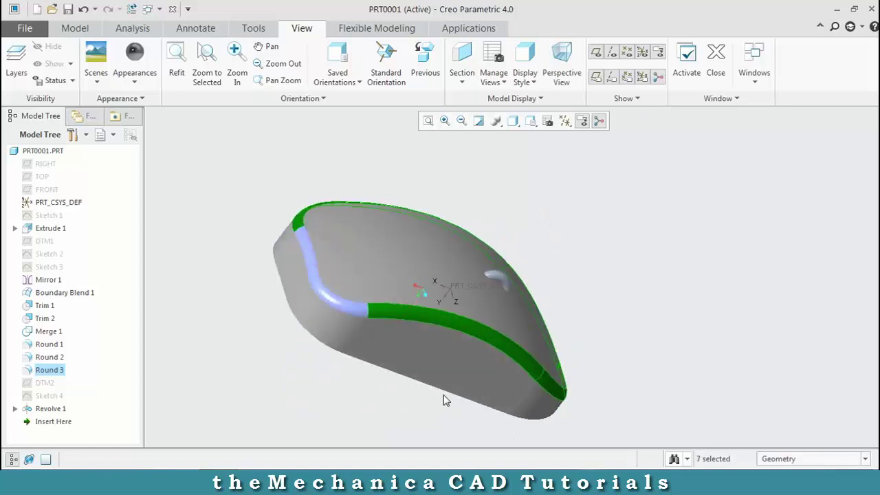
ctrl+click(312, 272)
middle_drag(477, 377, 367, 367)
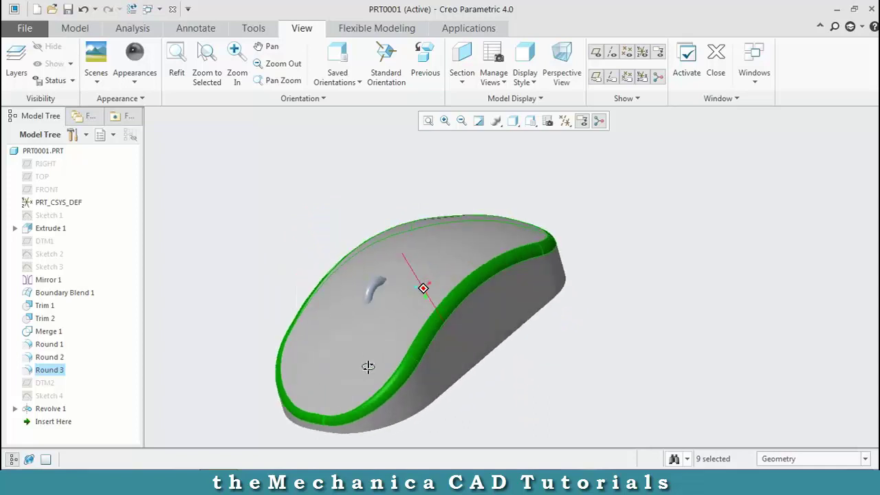
click(95, 77)
click(134, 86)
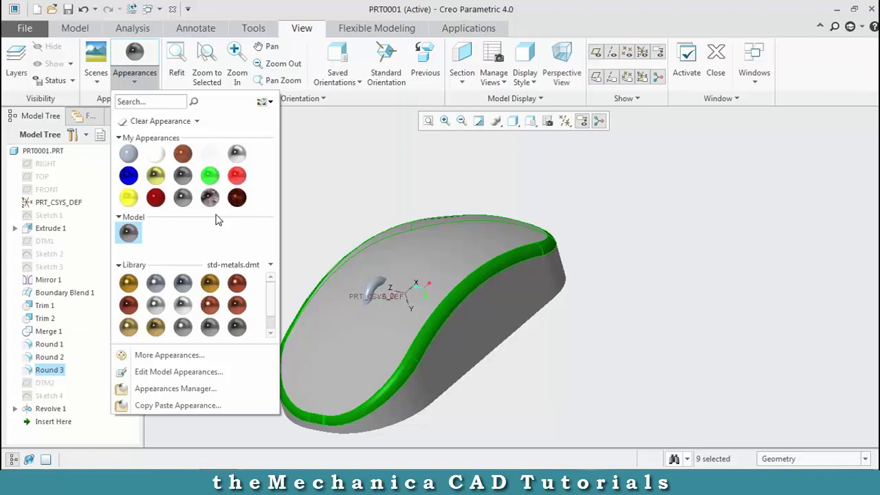
click(236, 283)
Apply the bright red appearance to both surfaces of the revolved scroll wheel.
middle_drag(236, 250, 229, 247)
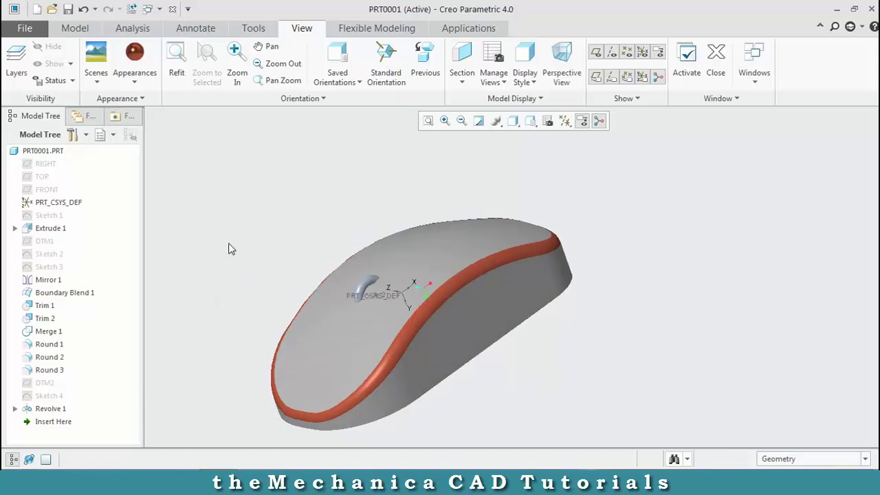
click(364, 287)
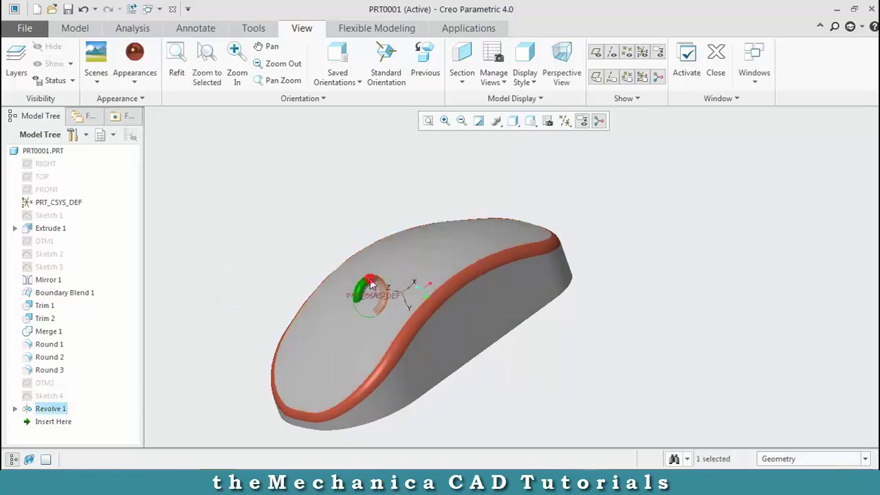
ctrl+click(365, 287)
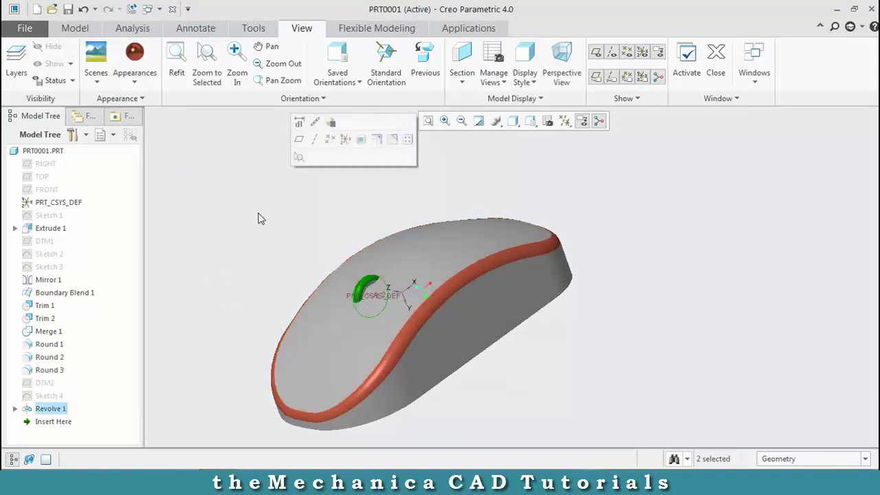
click(135, 84)
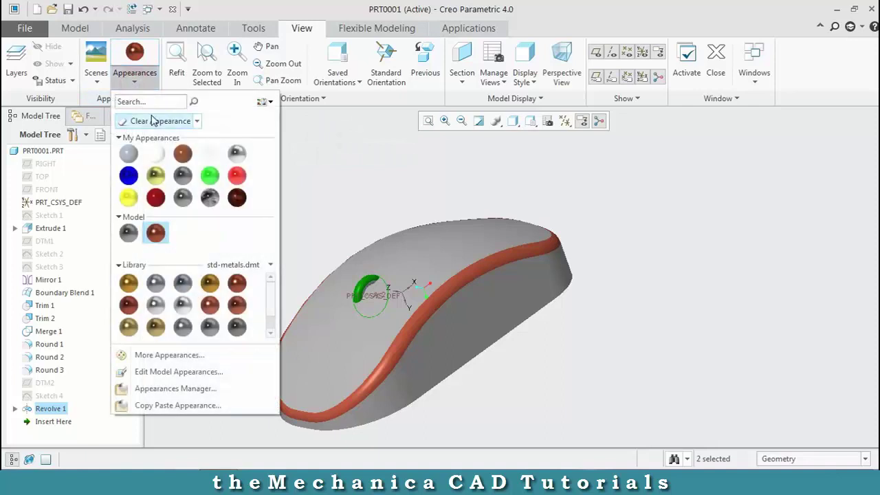
click(234, 182)
Examine the coloured body, edge band and scroll wheel of the mouse from several angles and distances.
mouse_move(284, 232)
middle_down()
mouse_move(290, 224)
mouse_move(350, 227)
mouse_move(281, 222)
mouse_move(261, 236)
middle_up()
scroll(277, 233, up, 2)
scroll(302, 255, down, 3)
middle_drag(309, 257, 343, 243)
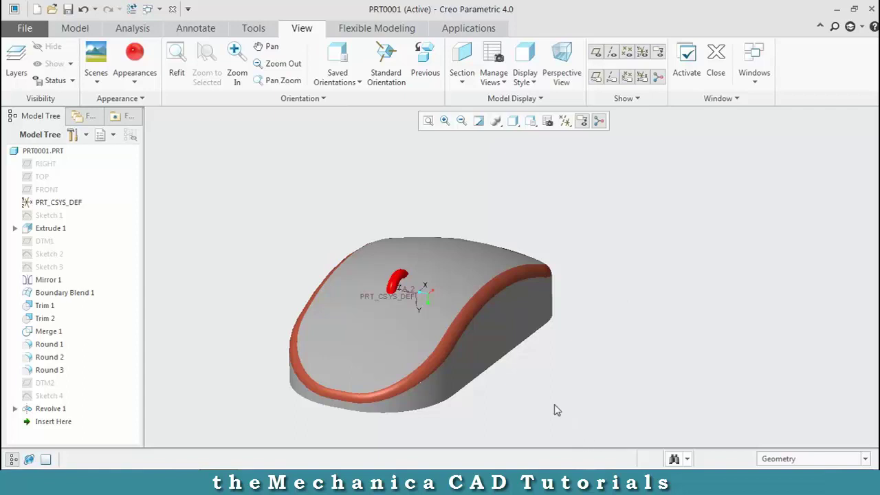
middle_drag(514, 408, 490, 417)
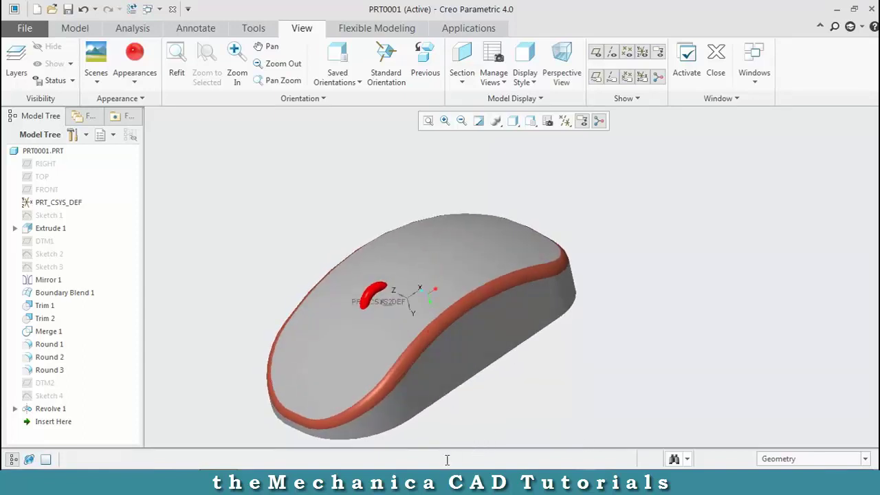
mouse_move(440, 434)
middle_down()
mouse_move(442, 419)
mouse_move(432, 433)
middle_up()
scroll(432, 435, up, 2)
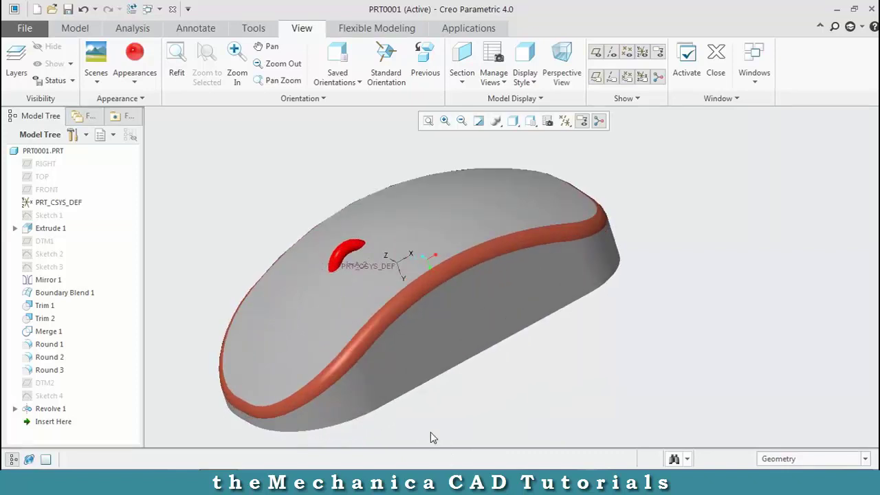